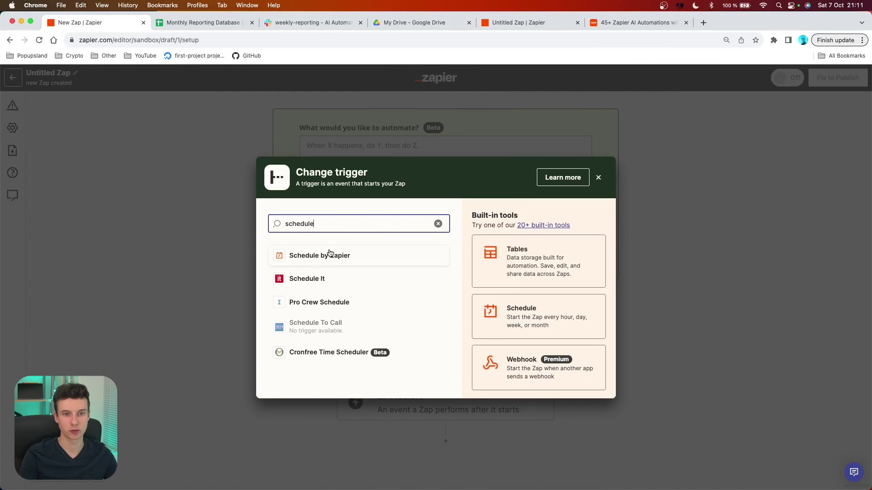
- Choose Schedule by Zapier as the trigger app with the Every Month event
left_click(330, 257)
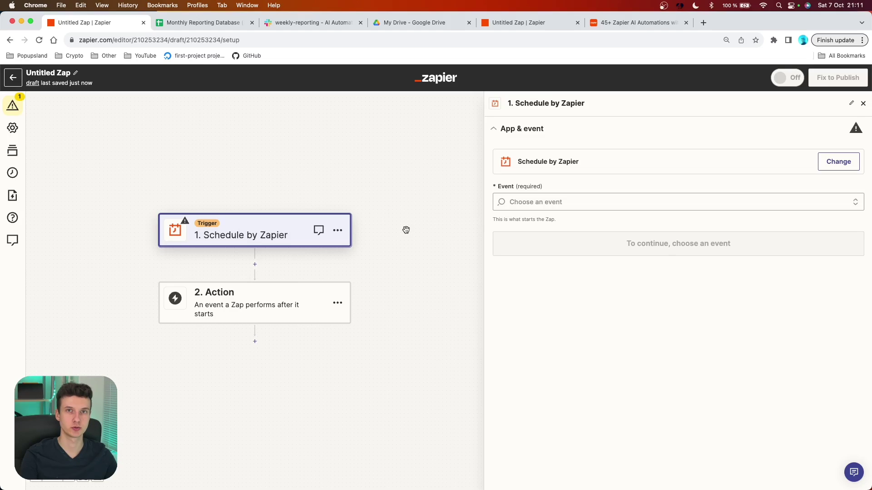
left_click(580, 200)
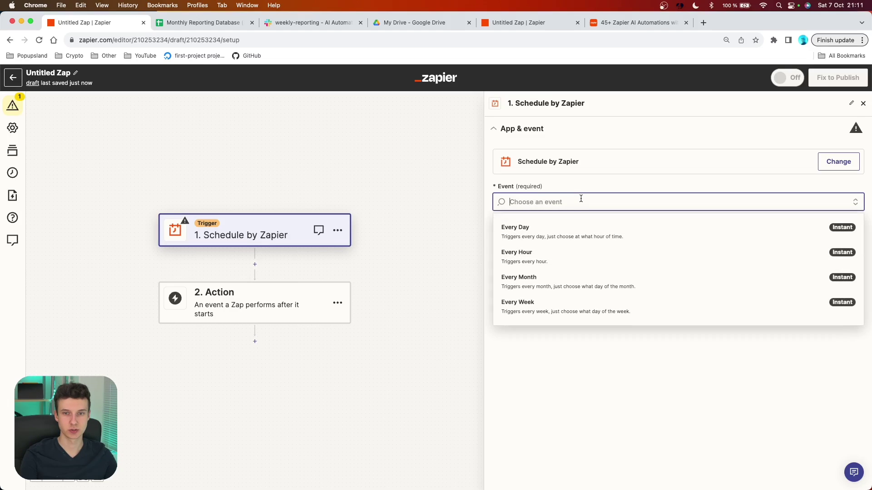
left_click(535, 282)
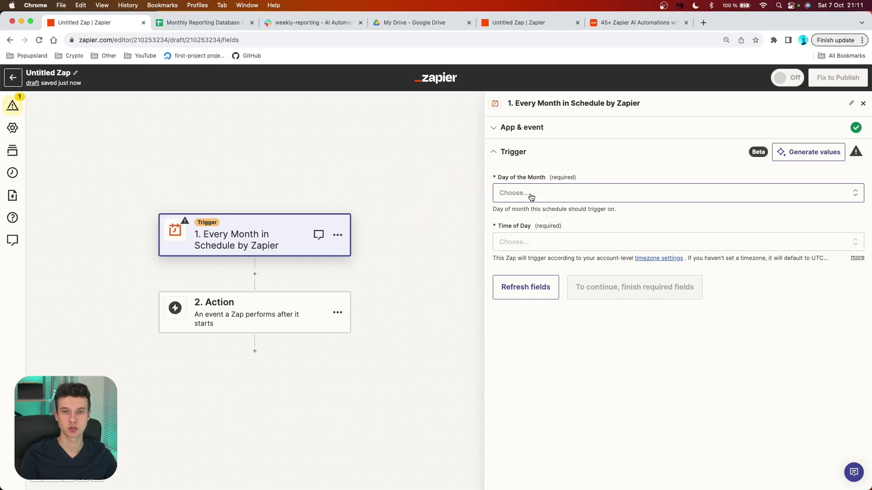
- Set the monthly trigger's day of the month to 5
left_click(530, 194)
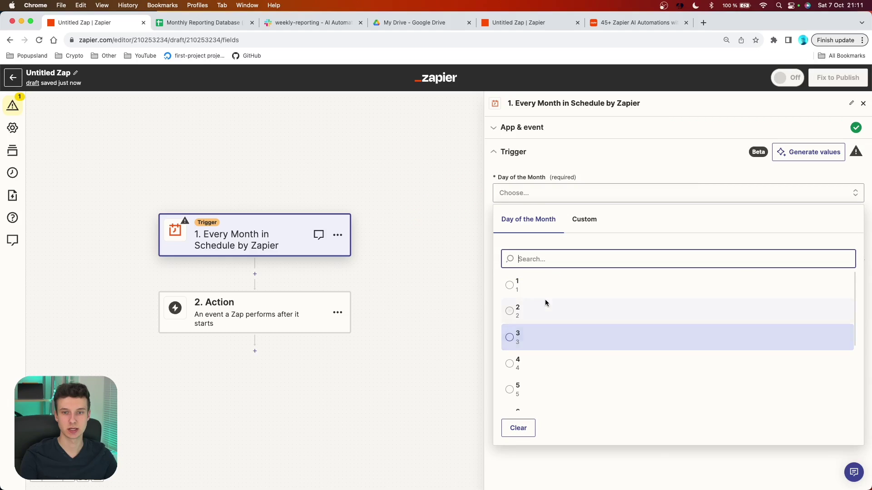
scroll(552, 318, "down", 10)
left_click(557, 400)
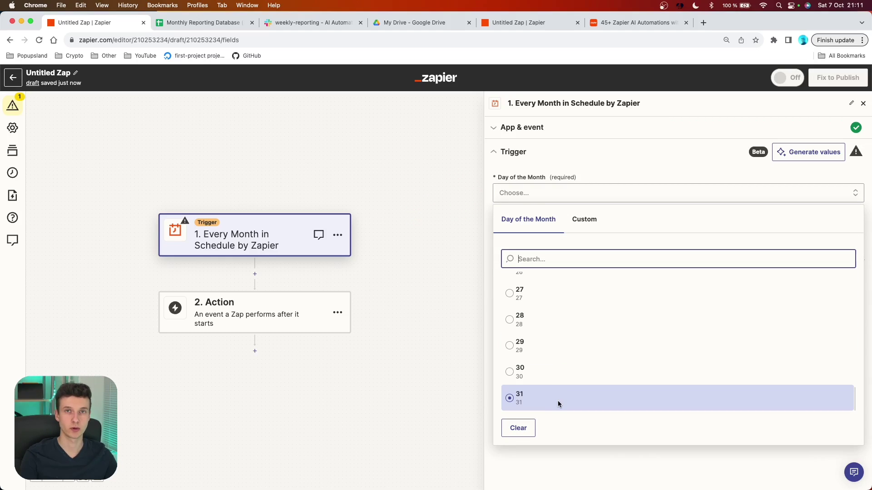
scroll(559, 327, "up", 10)
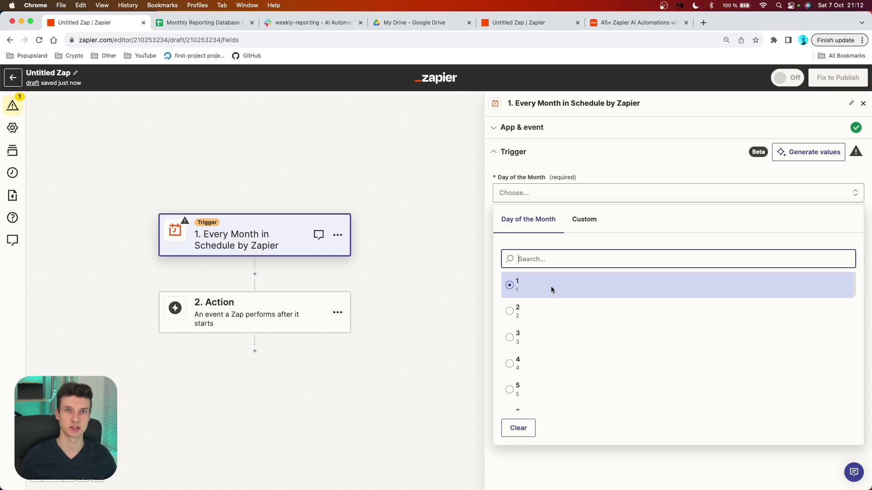
left_click(527, 391)
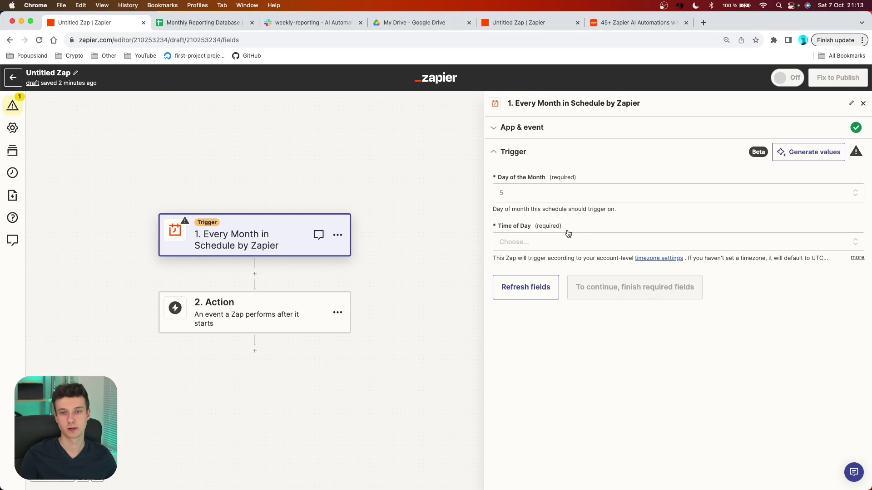
- Set the monthly trigger's time of day to 10am
left_click(540, 242)
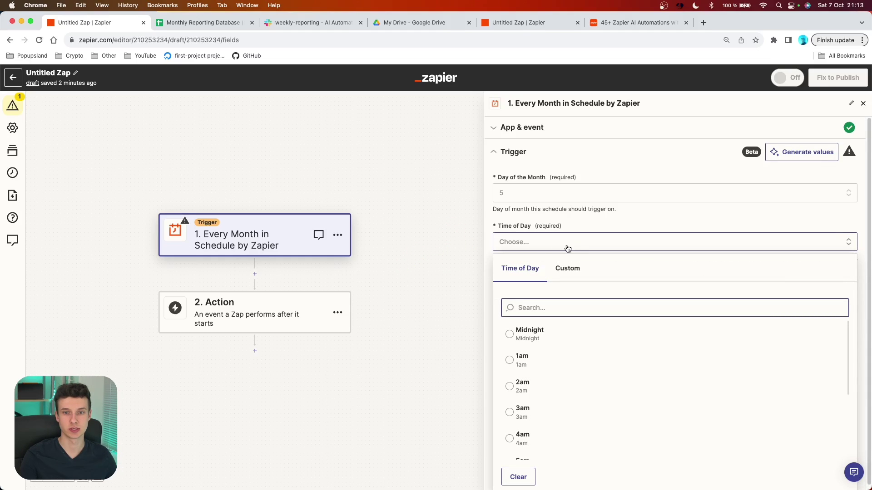
left_click(586, 410)
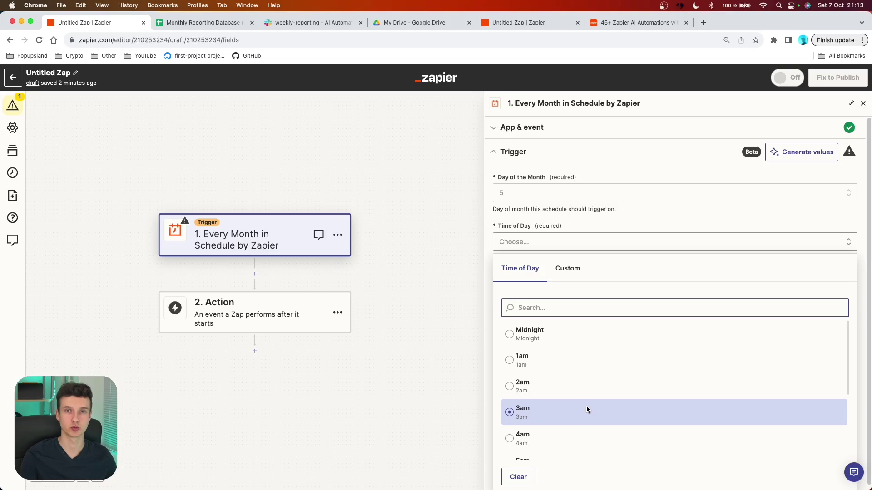
scroll(586, 408, "down", 2)
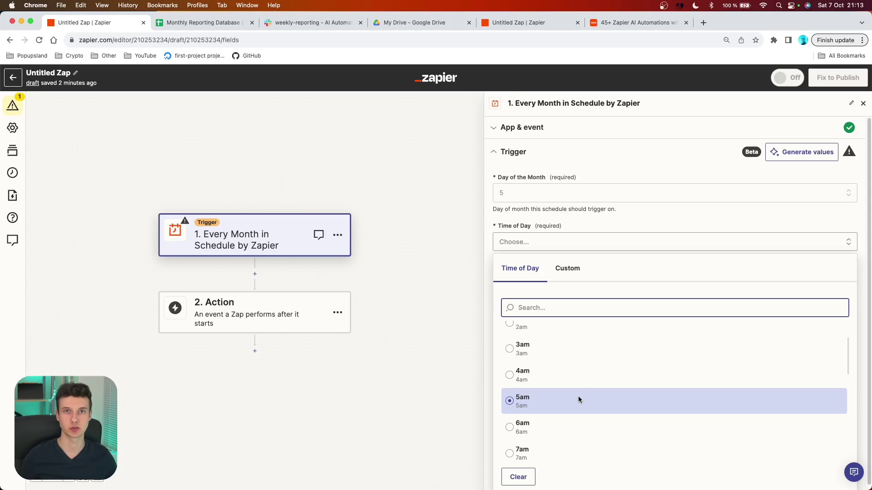
scroll(579, 396, "down", 5)
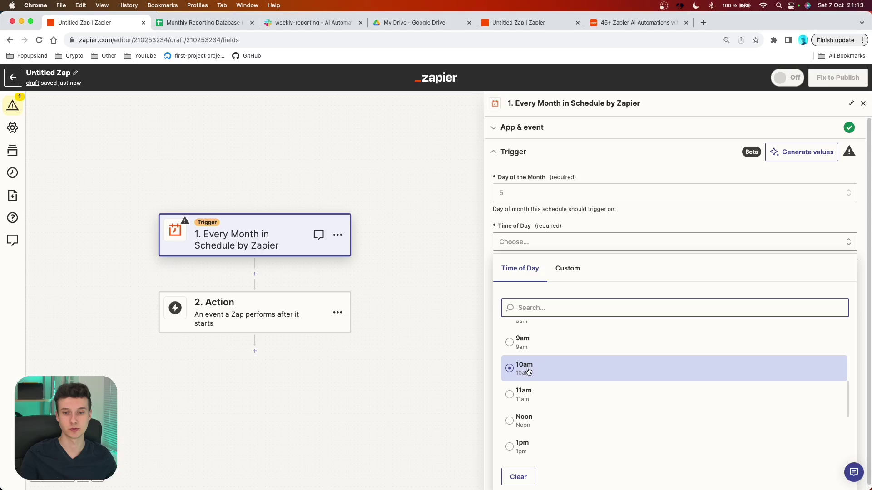
left_click(529, 372)
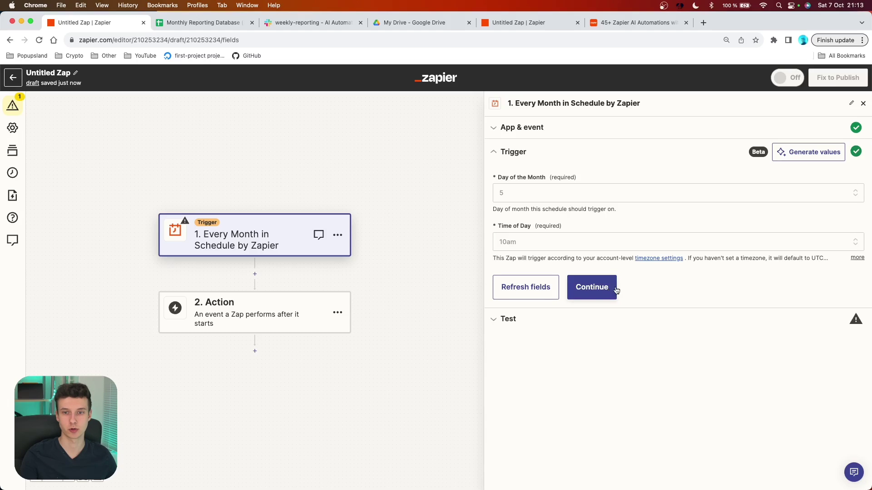
- Test the monthly trigger and continue to the action step with the retrieved record
left_click(606, 289)
left_click(676, 291)
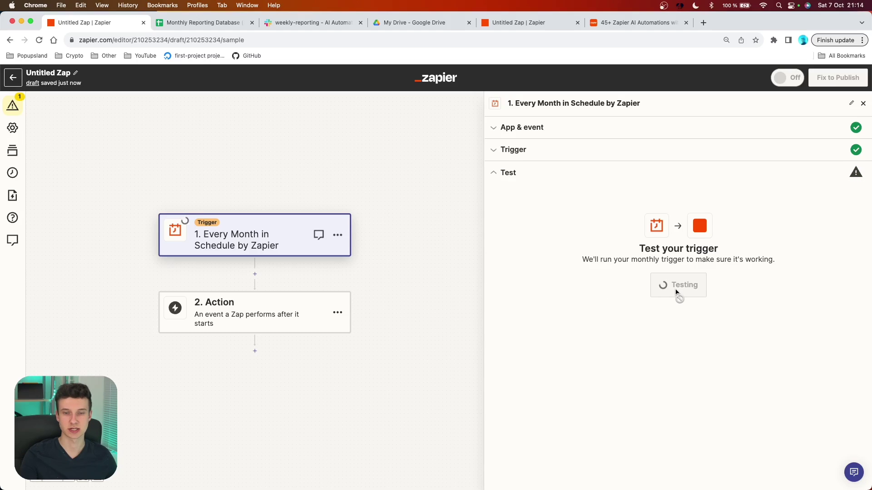
double_click(674, 301)
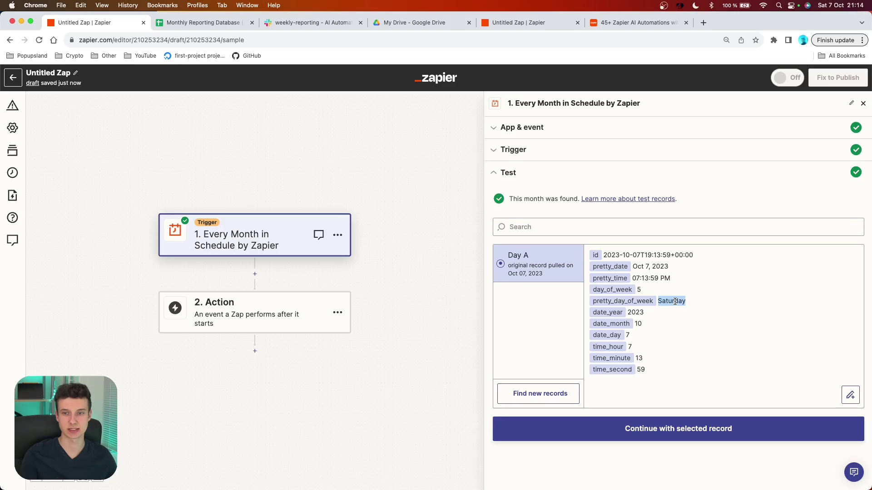
left_click(670, 430)
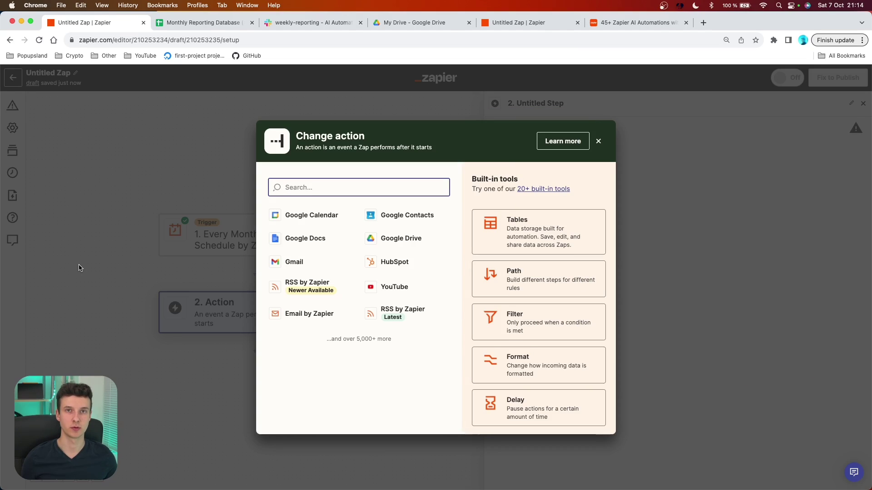
- Choose Google Sheets as the action app with the Get Many Spreadsheet Rows (Advanced, output as Line Items) event
type("google")
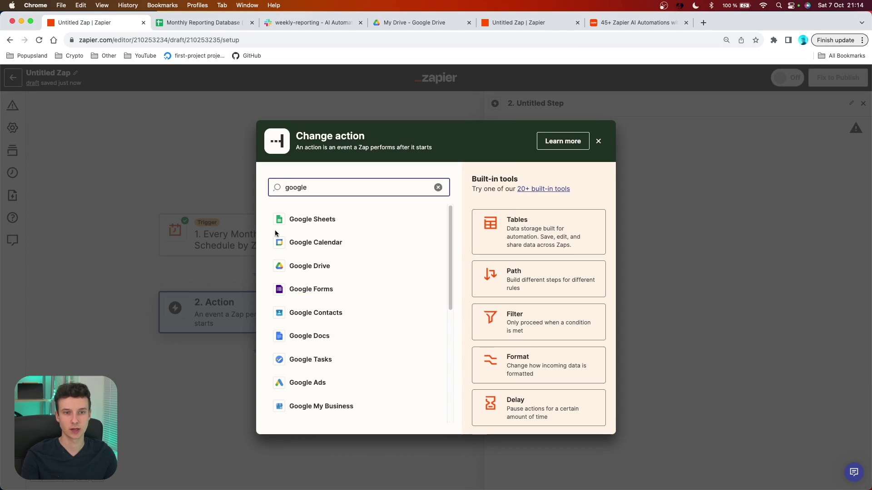
left_click(327, 220)
scroll(595, 286, "down", 10)
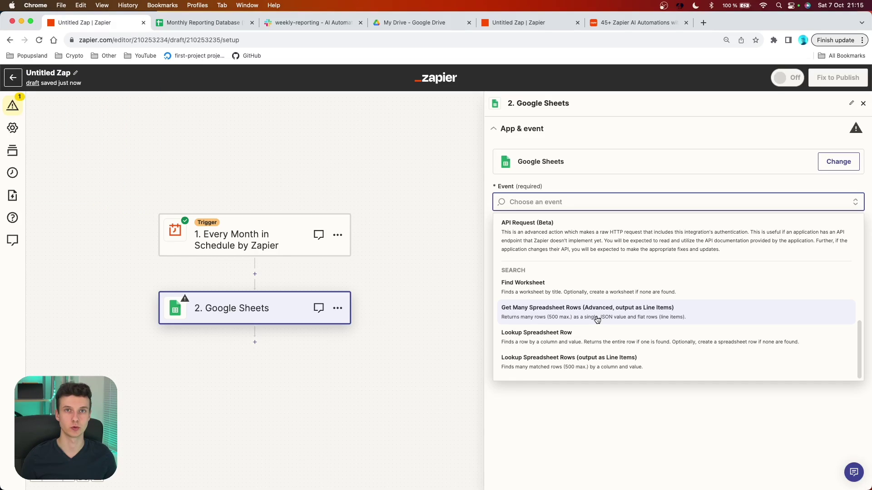
left_click(534, 314)
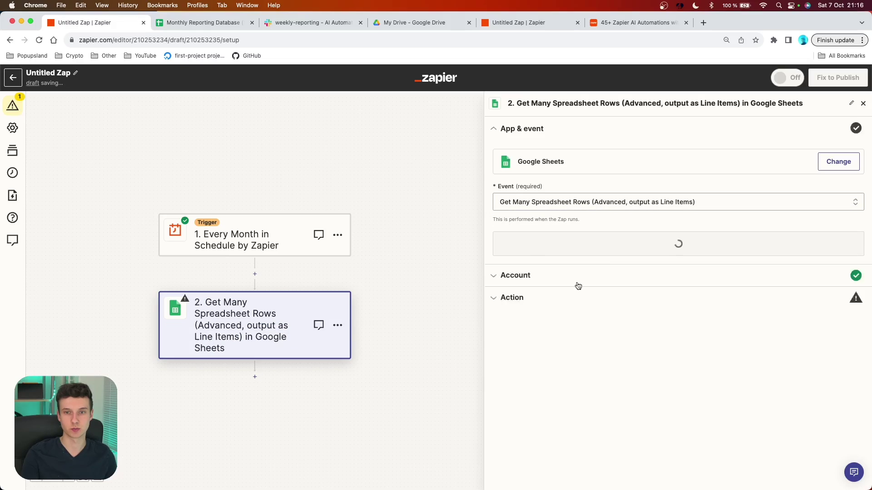
left_click(683, 247)
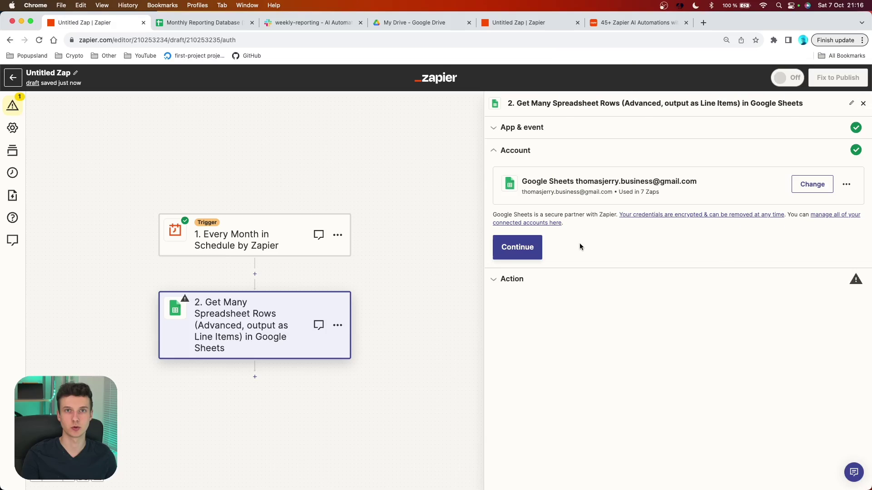
- Accept the connected Google Sheets account and set the action's drive to My Google Drive
left_click(518, 247)
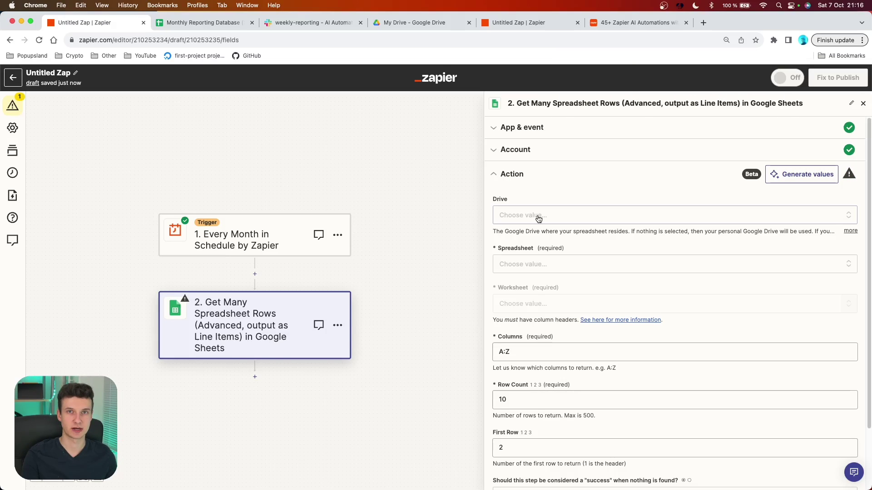
left_click(539, 216)
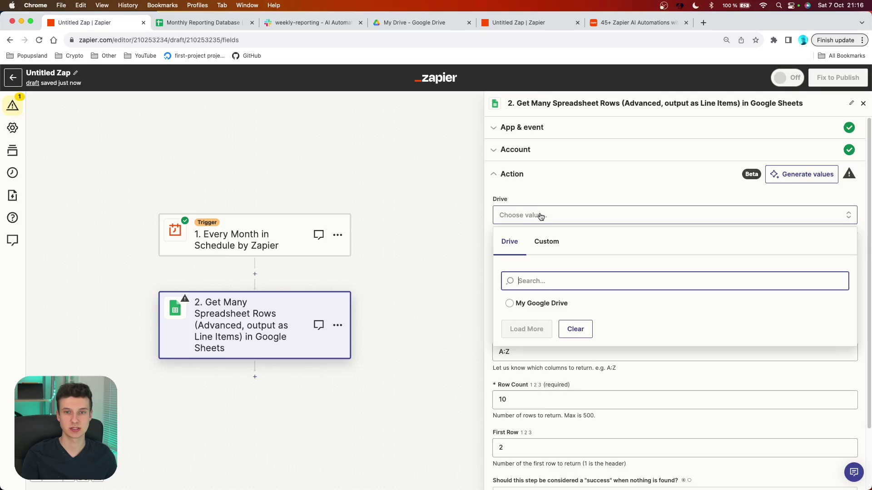
left_click(532, 308)
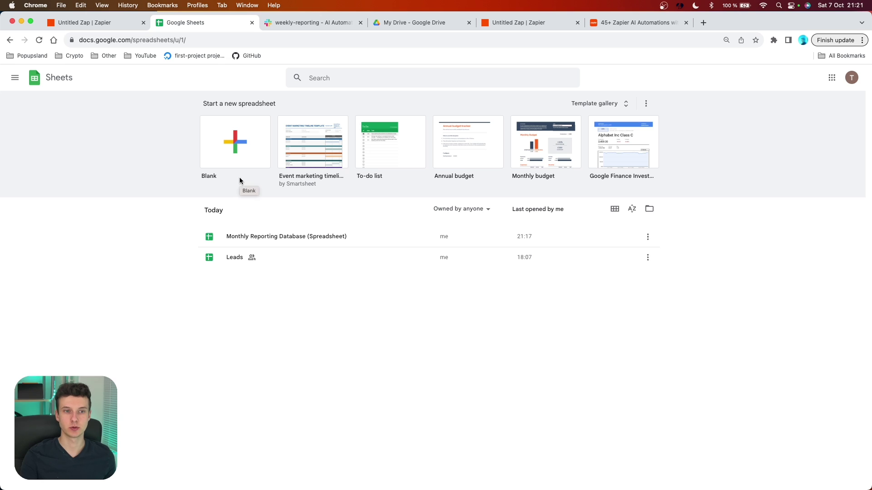
- Open Monthly Reporting Database (Spreadsheet) in Google Sheets and examine its data and file name
left_click(276, 238)
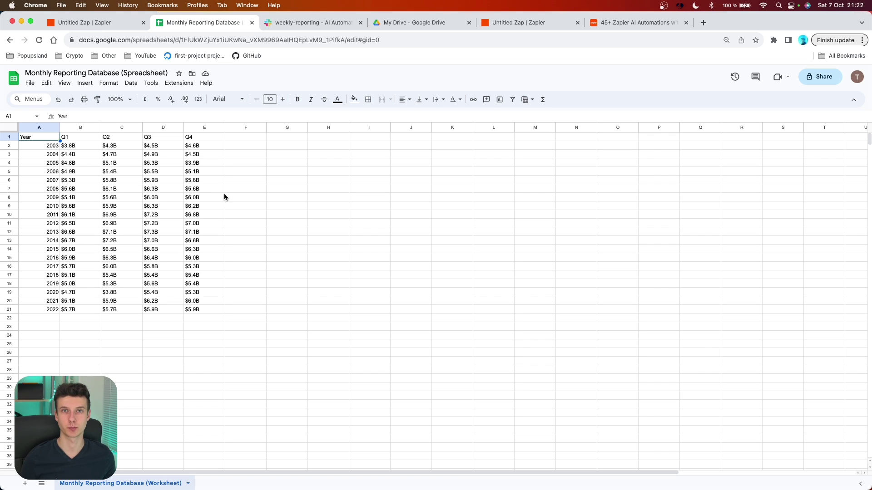
left_click(229, 162)
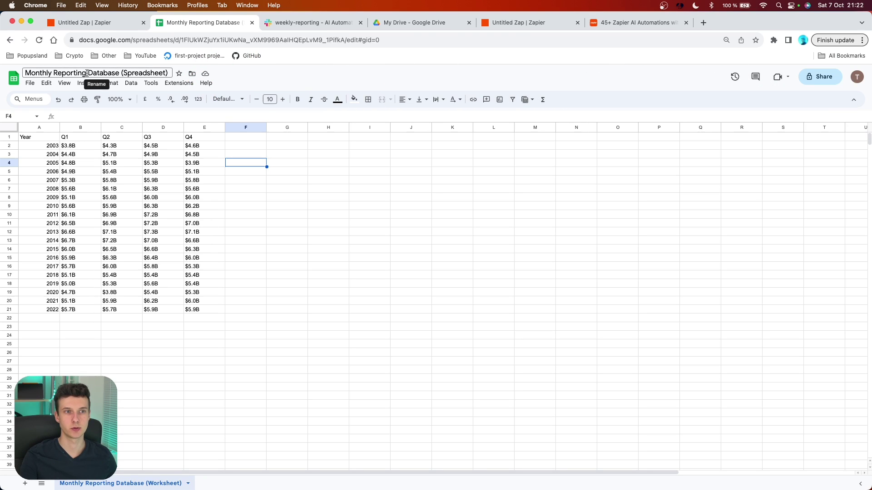
left_click_drag(122, 73, 167, 72)
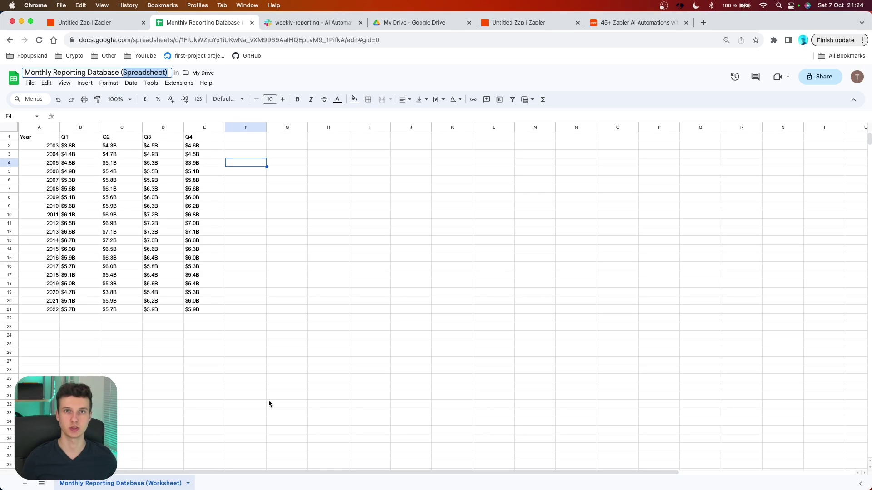
- Back in the Zap editor, select Monthly Reporting Database (Spreadsheet) as the spreadsheet and Monthly Reporting Database (Worksheet) as the worksheet
key("ctrl+shift+Tab")
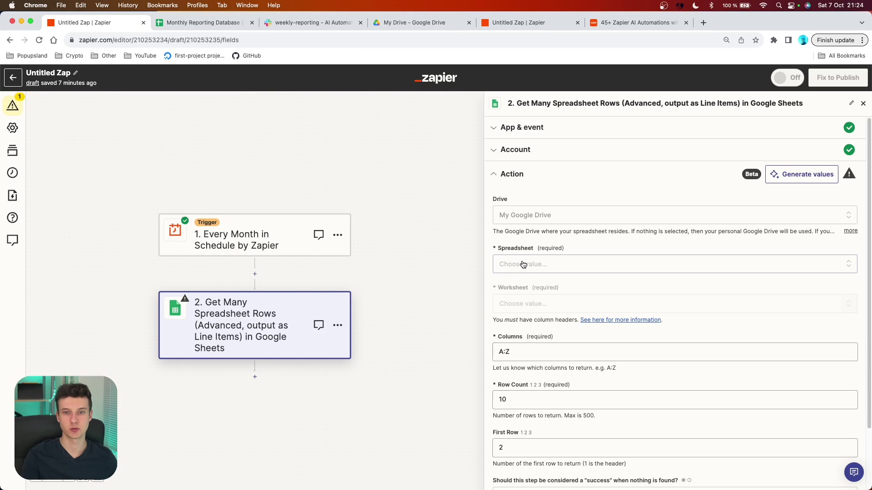
left_click(523, 265)
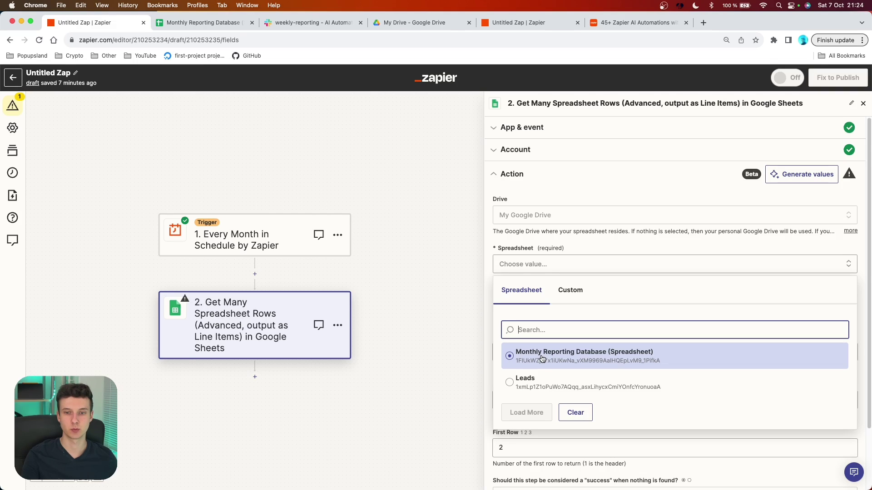
left_click(610, 361)
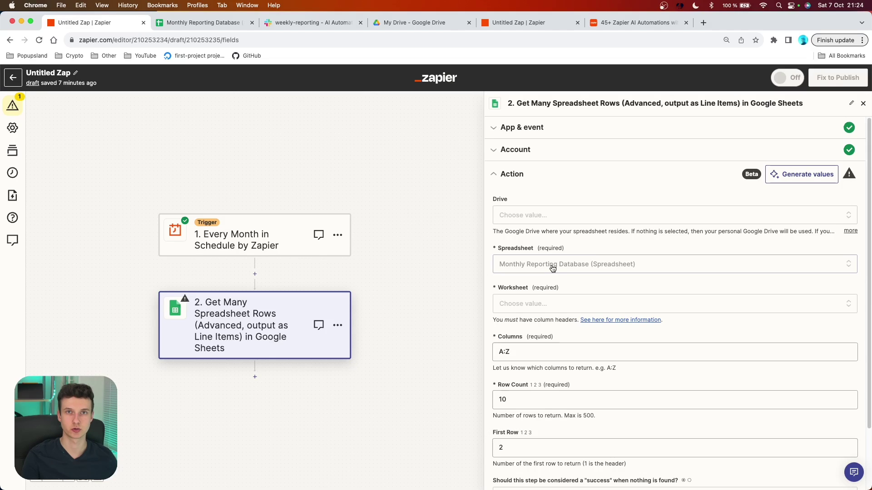
left_click(549, 304)
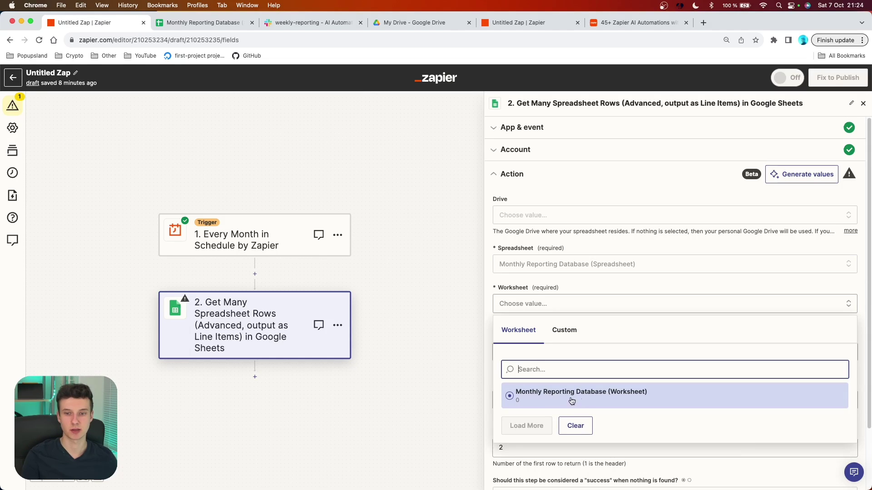
left_click(621, 400)
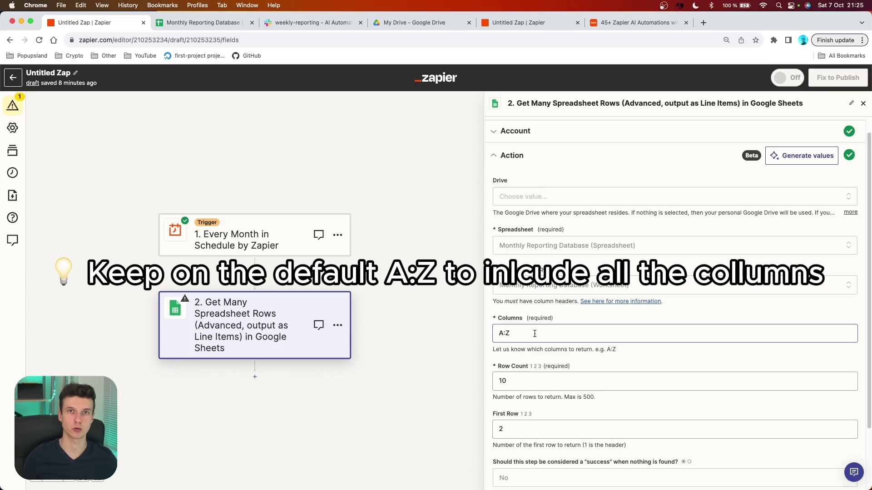
- Set the Google Sheets action's row count to 500 and its first row to 1
left_click(534, 377)
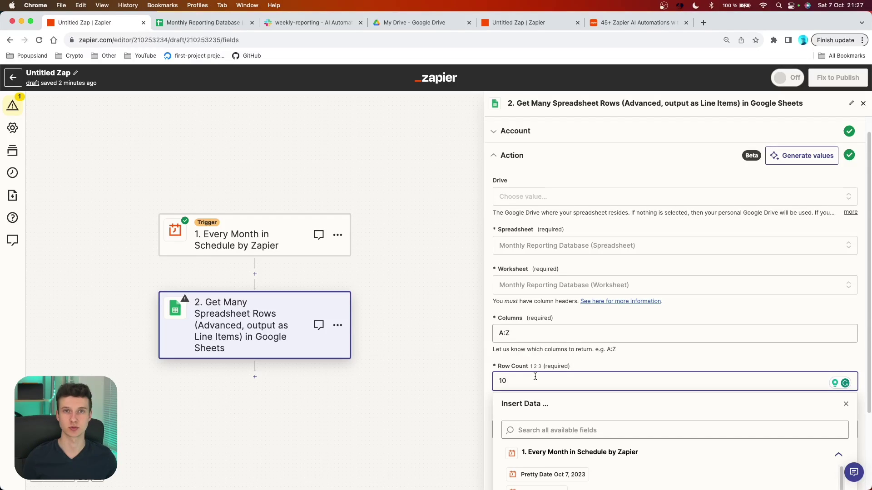
key("BackSpace")
key("BackSpace")
type("500")
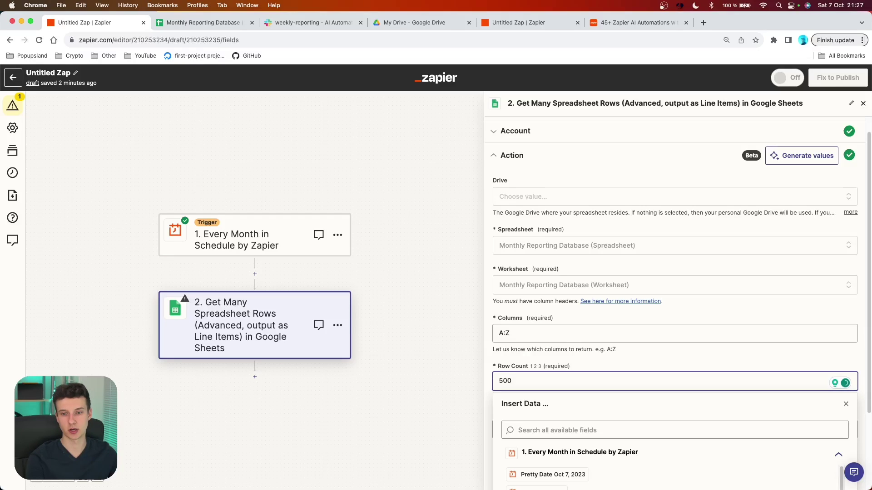
left_click(601, 359)
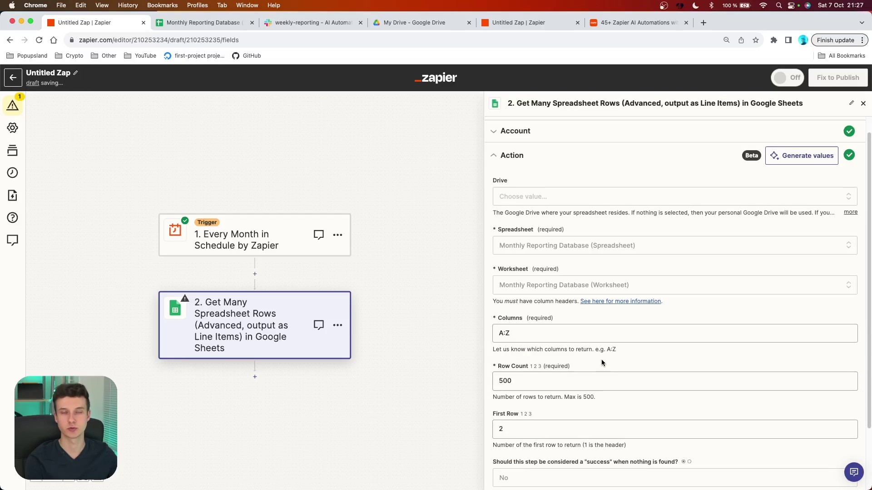
scroll(601, 361, "down", 3)
left_click(533, 353)
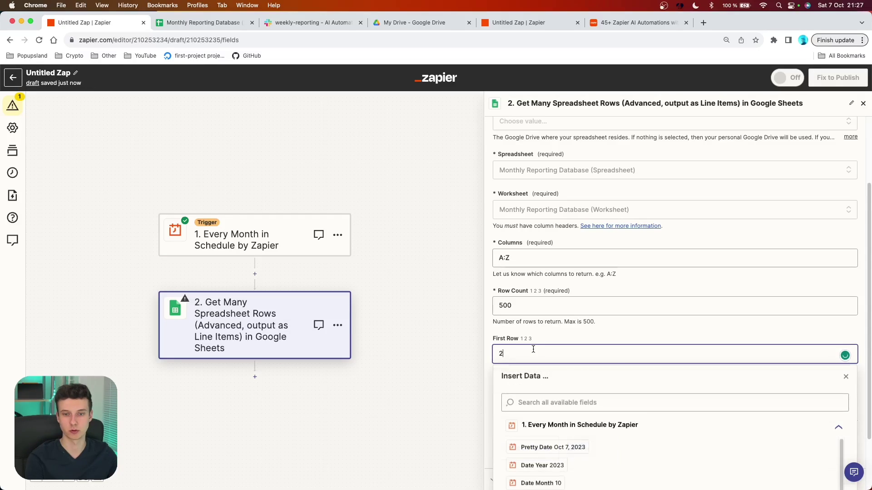
key("BackSpace")
type("1")
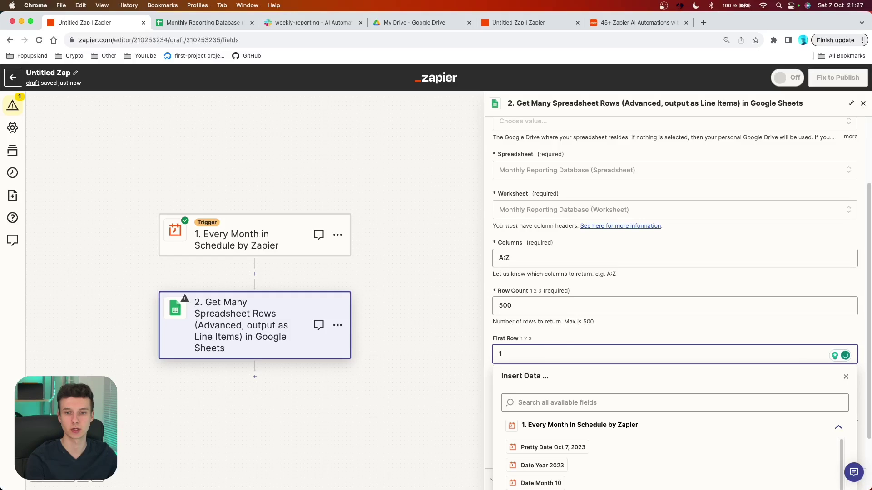
- Finish configuring the Google Sheets action and test it
left_click(395, 237)
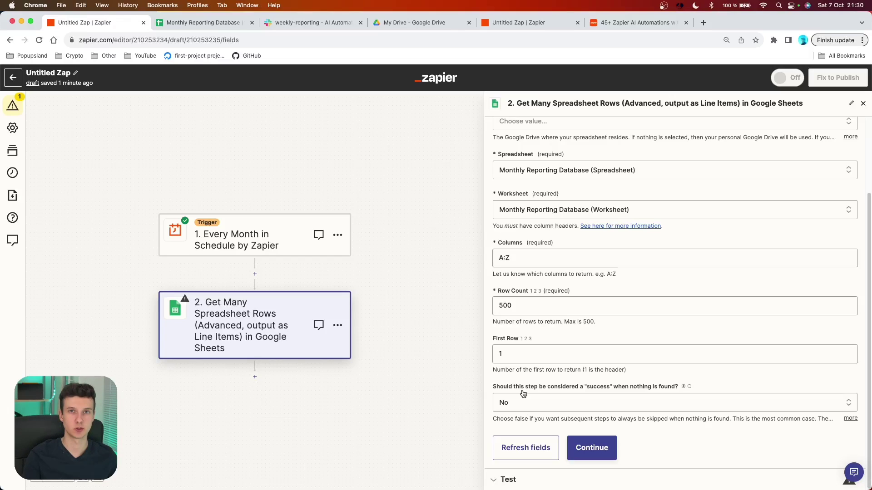
left_click(604, 447)
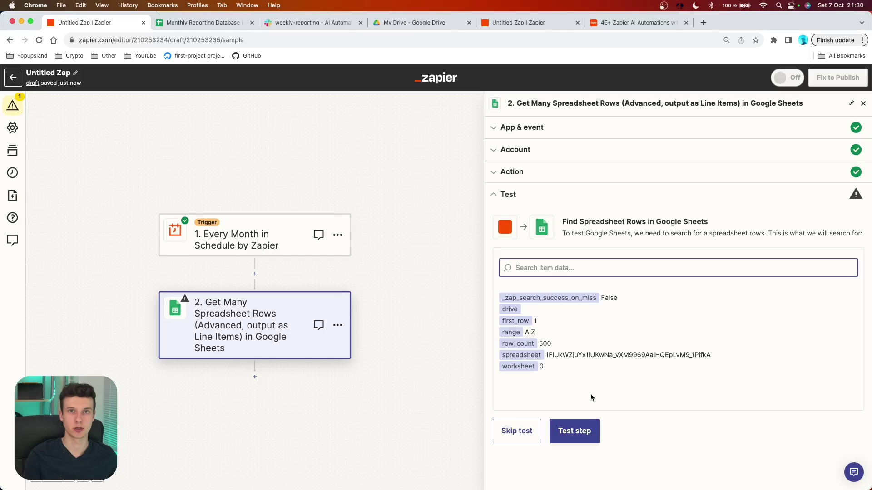
left_click(563, 433)
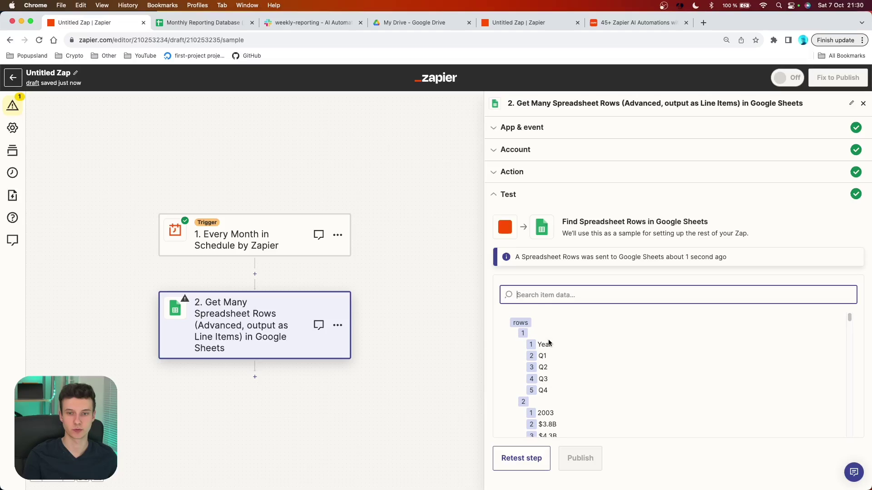
- Examine the returned spreadsheet rows in the Google Sheets test result, including the raw_rows output
scroll(540, 342, "down", 1)
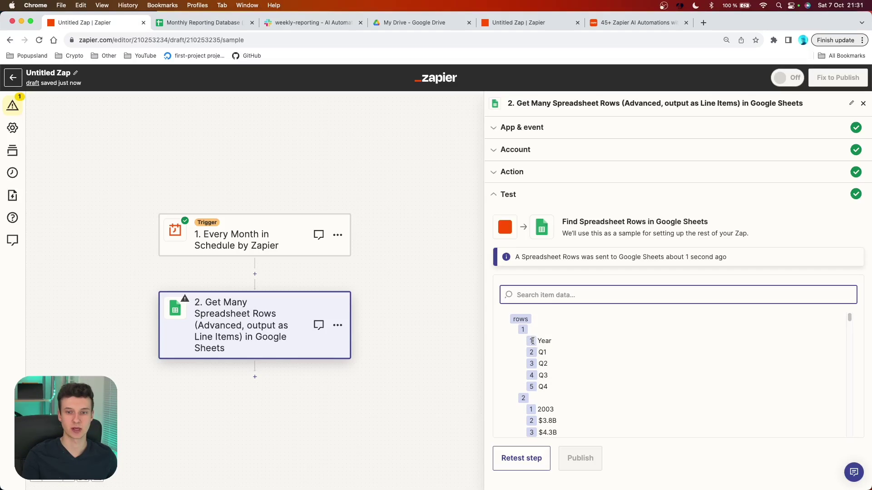
left_click(537, 340)
scroll(539, 328, "down", 5)
scroll(531, 324, "up", 1)
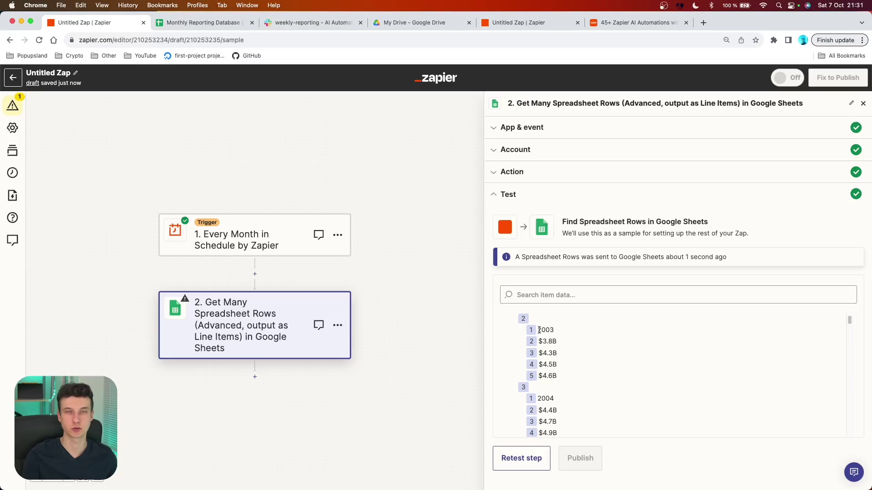
scroll(560, 352, "down", 15)
scroll(560, 352, "down", 20)
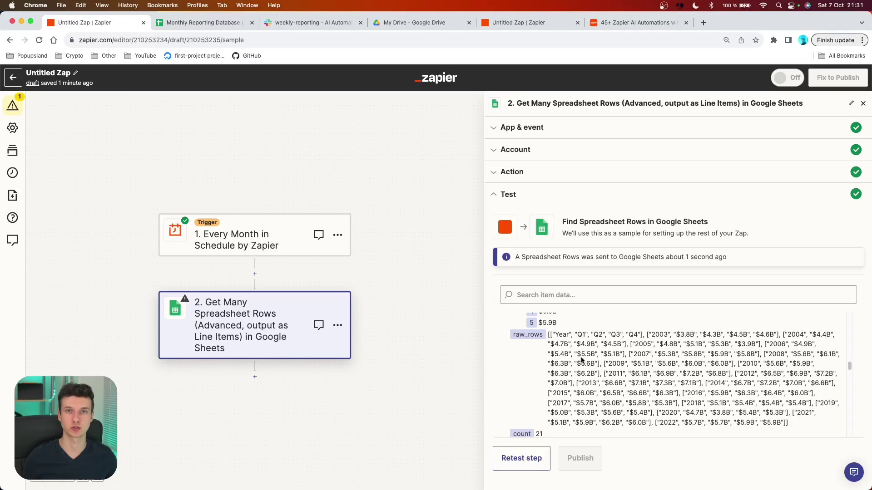
scroll(581, 357, "down", 1)
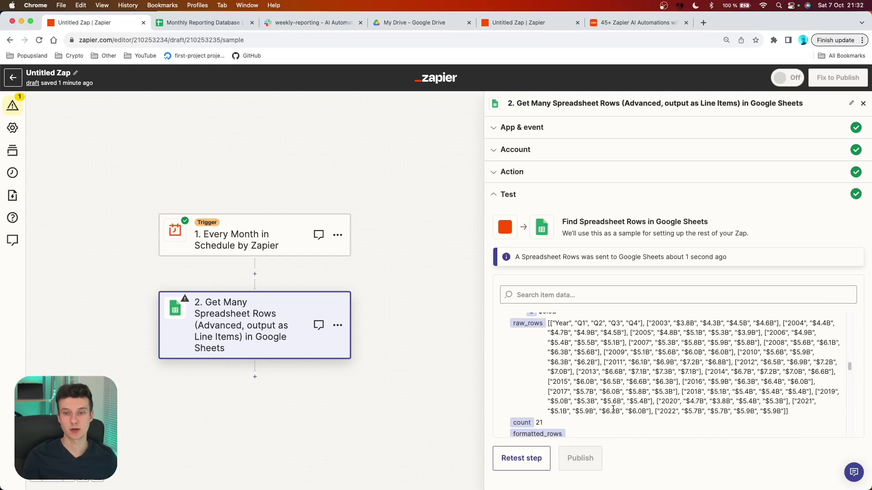
- Add a ChatGPT action with the Conversation event after the Google Sheets step and accept its connected account
left_click(255, 377)
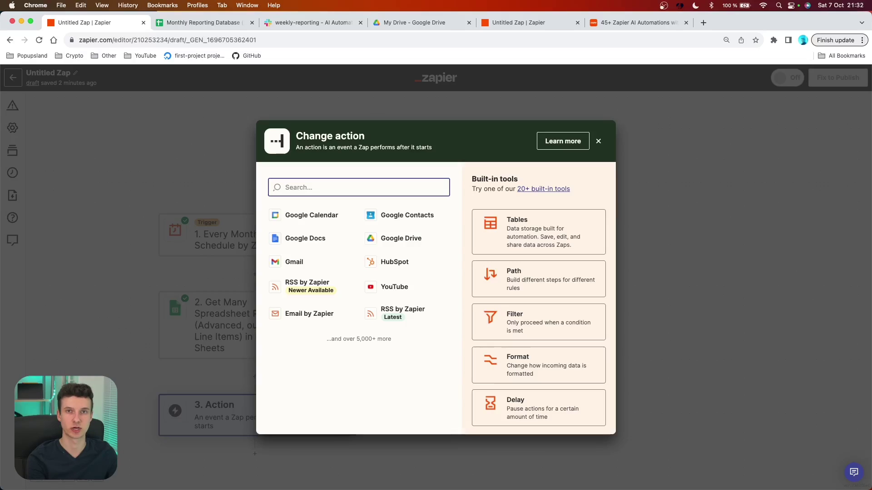
type("chat")
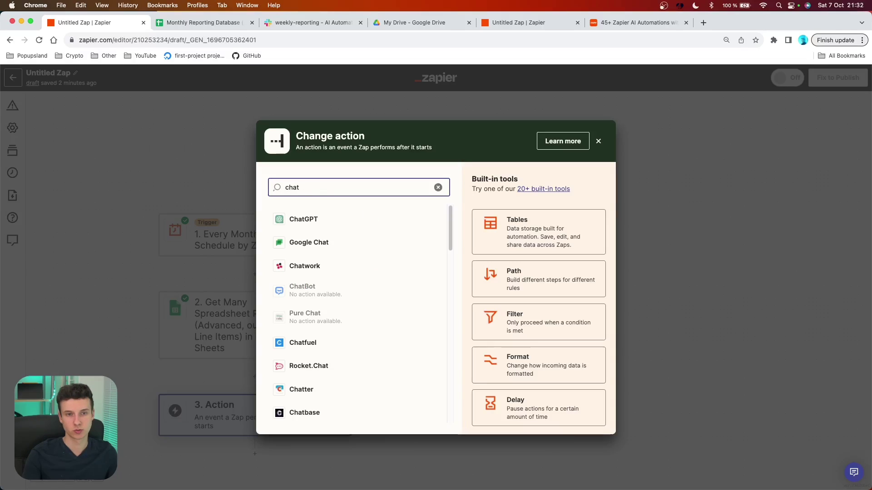
left_click(311, 220)
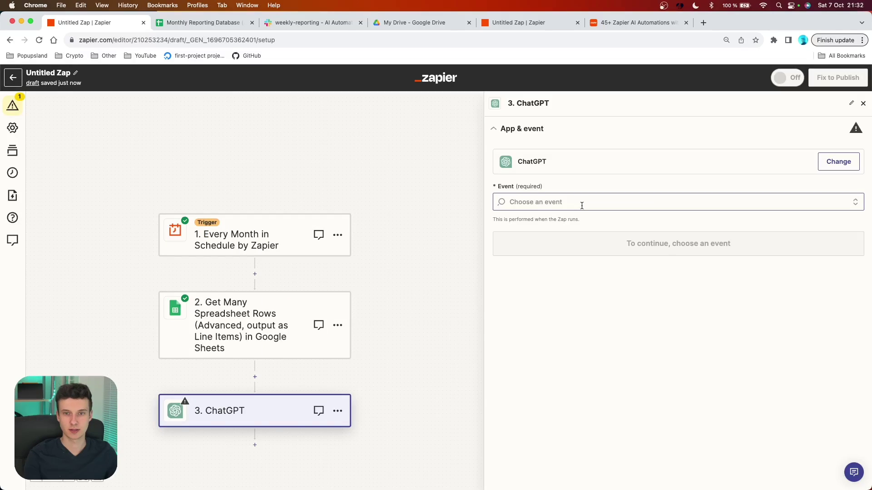
left_click(539, 202)
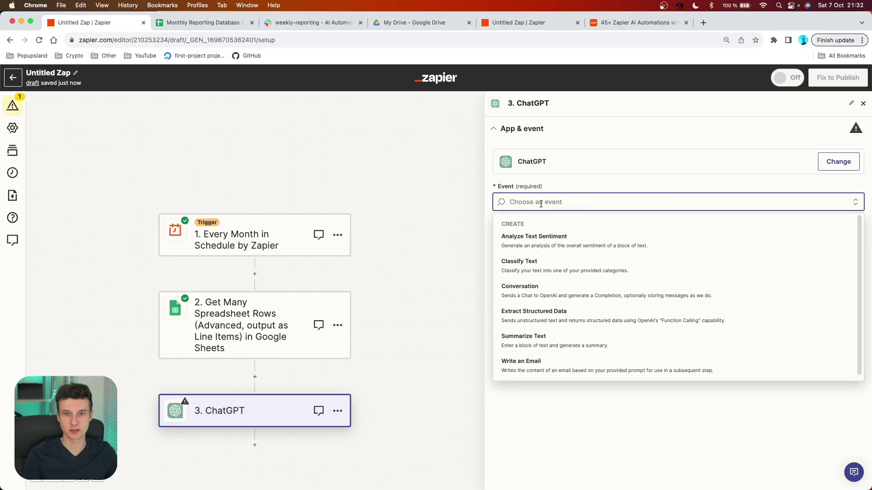
left_click(543, 294)
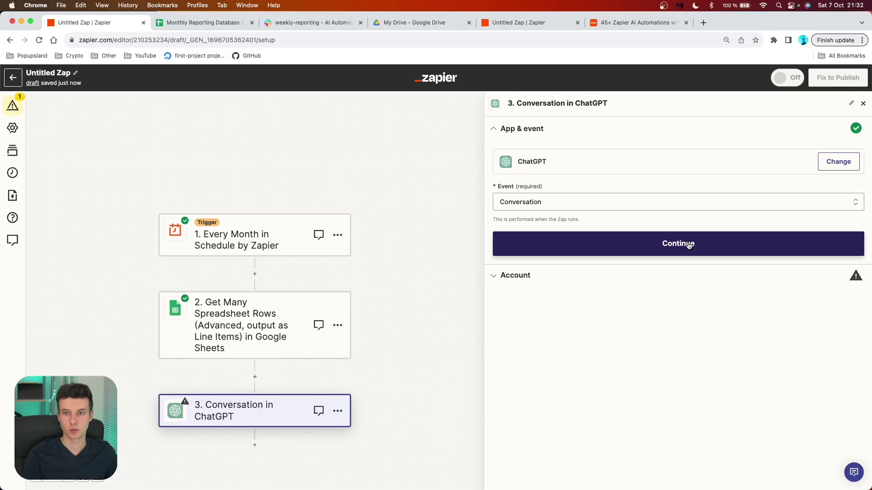
left_click(566, 244)
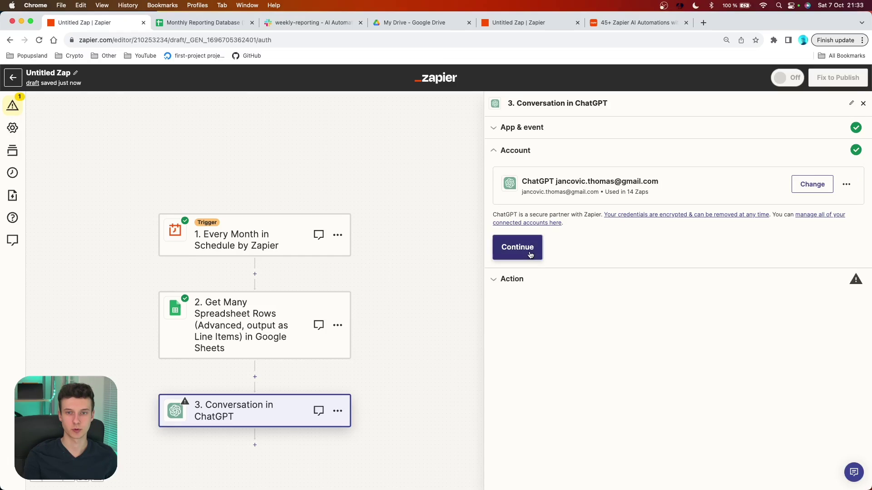
left_click(530, 251)
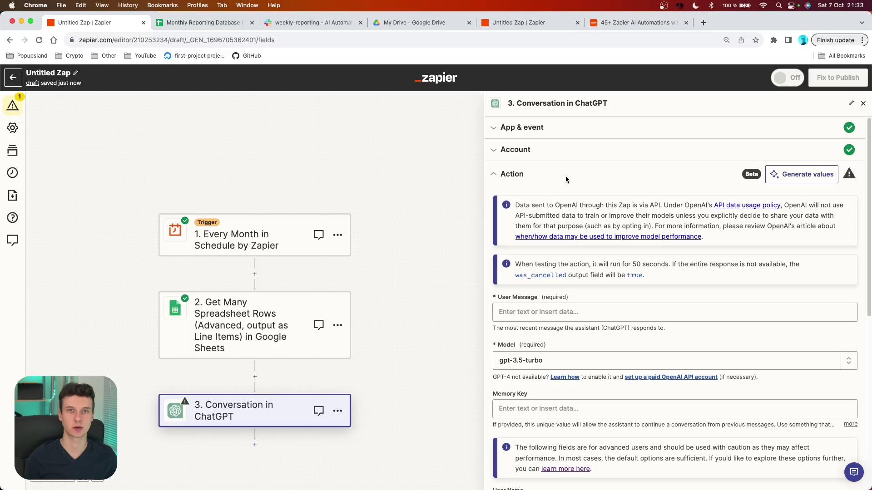
- Copy the monthly automated AI reporting prompt from the Notion database into the ChatGPT action's user message, with empty parentheses for the dataset
key("super+9")
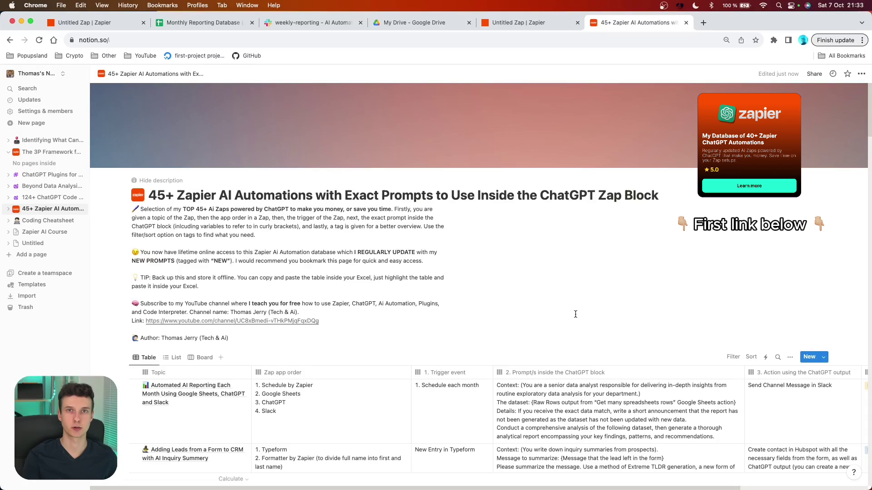
left_click(716, 438)
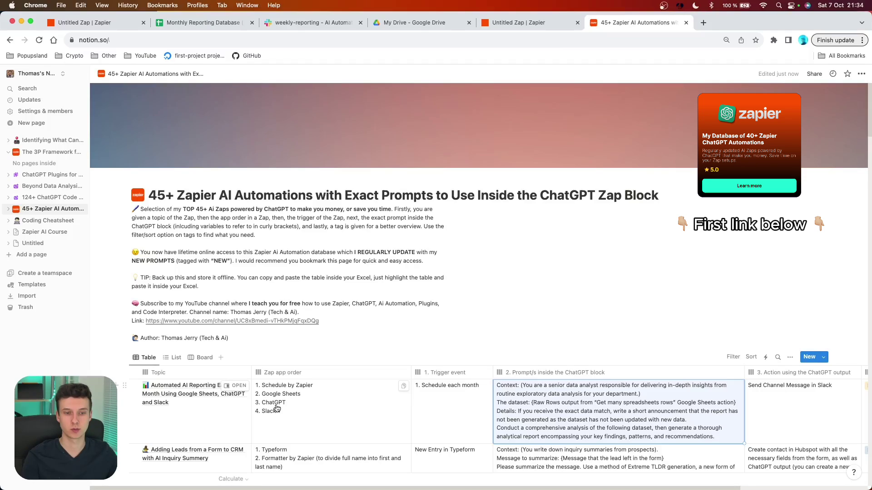
triple_click(603, 439)
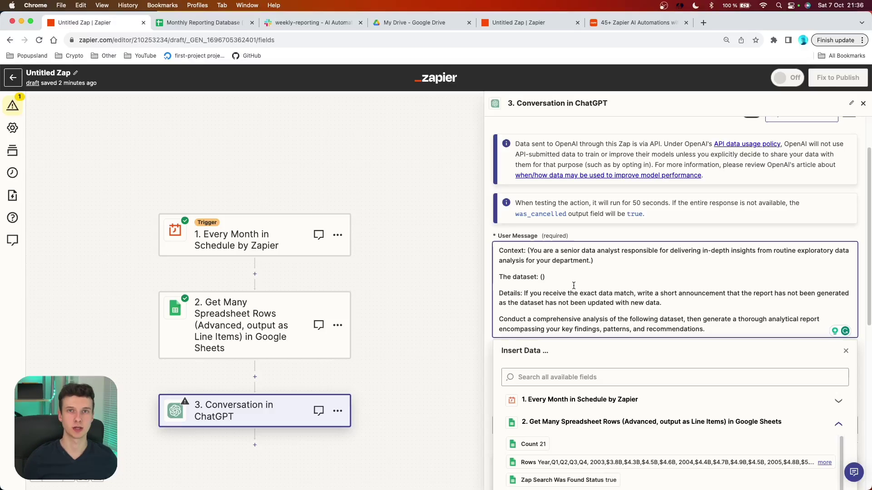
- Insert the Raw Rows output of the Google Sheets step between the dataset parentheses in the user message
left_click(585, 422)
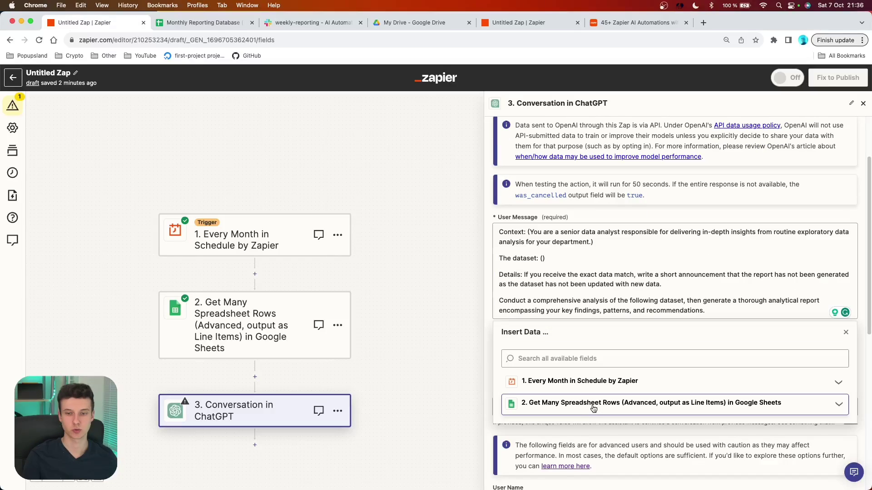
left_click(580, 405)
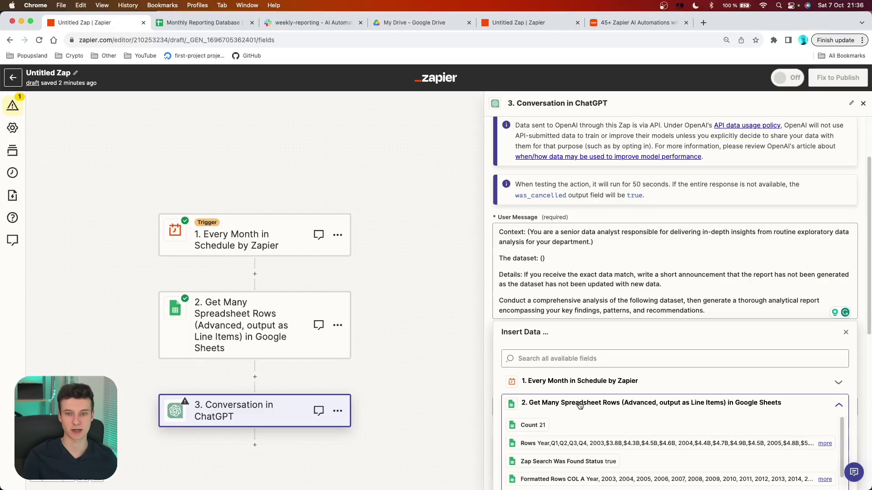
scroll(567, 399, "down", 5)
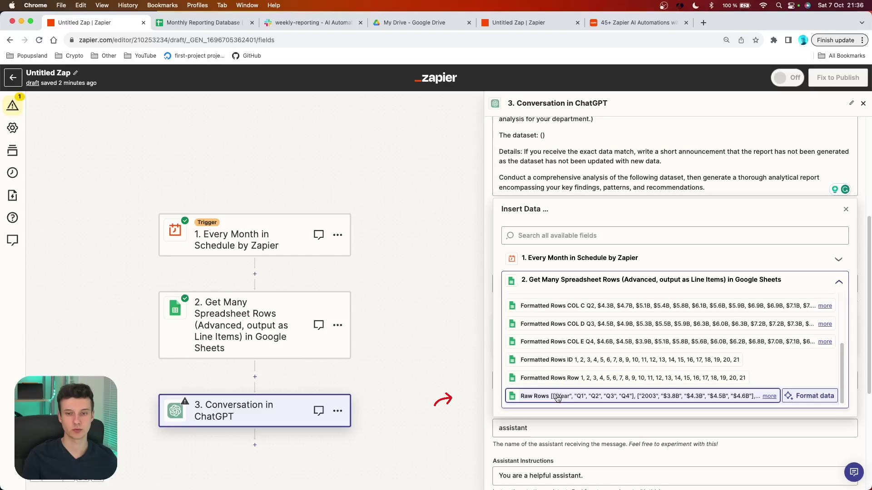
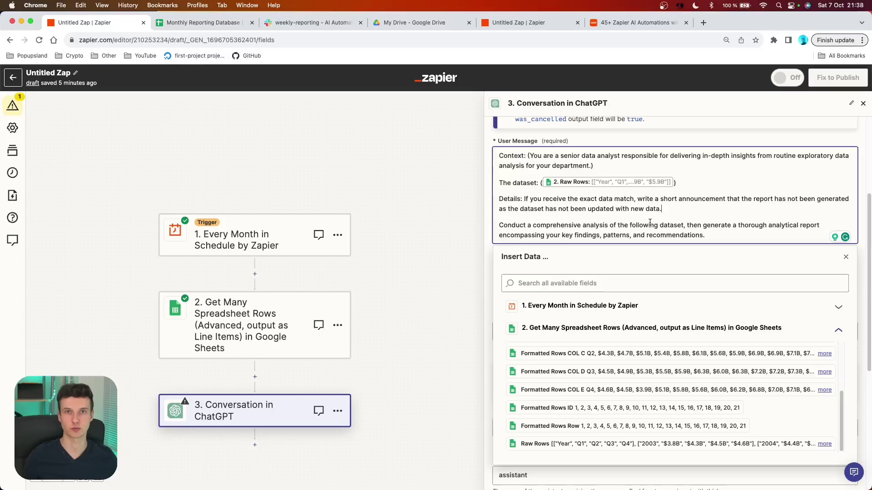
key("Escape")
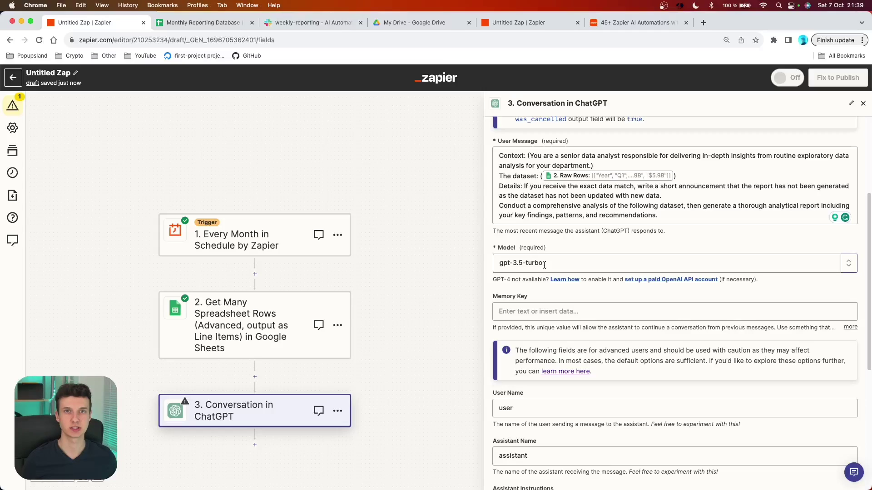
- Set the ChatGPT action's model to gpt-4 and its memory key to monthlyreporting
left_click(544, 264)
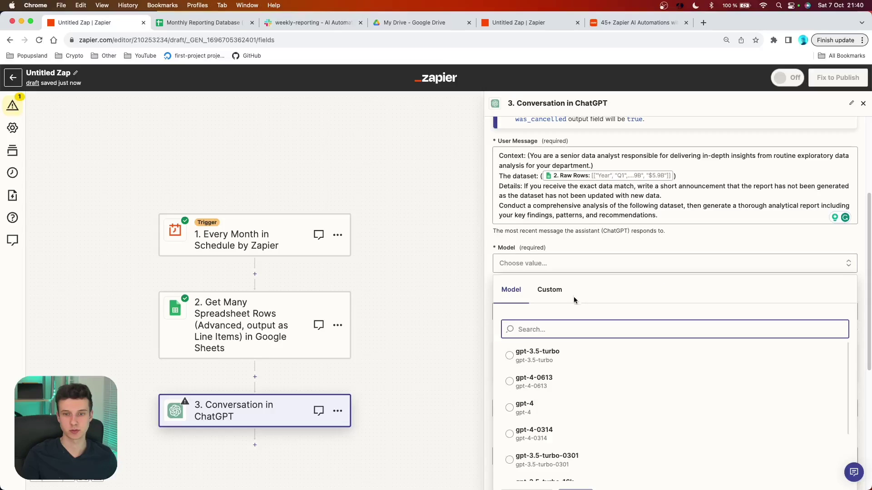
left_click(544, 350)
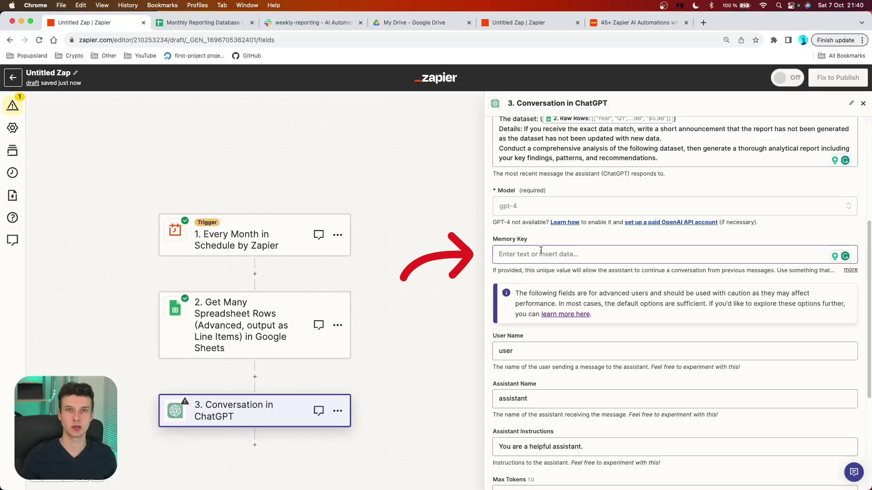
left_click(541, 254)
type("monthlyreporting")
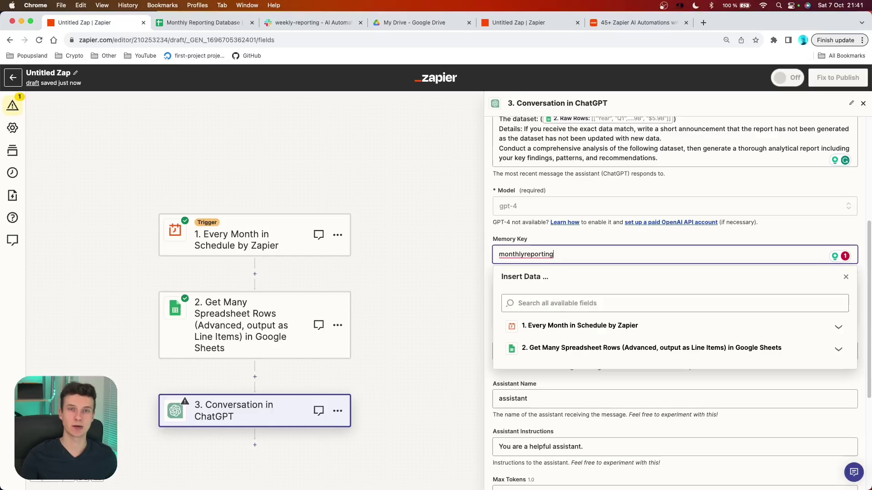
scroll(622, 220, "down", 2)
scroll(623, 220, "up", 4)
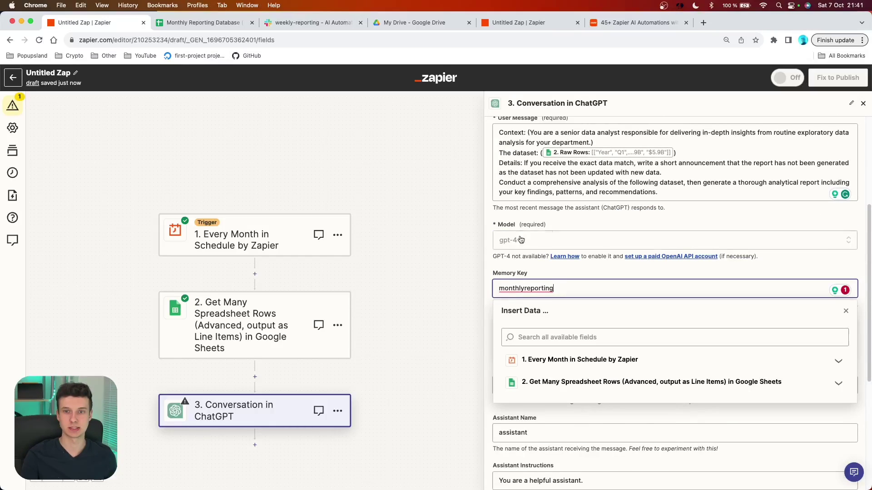
left_click(524, 181)
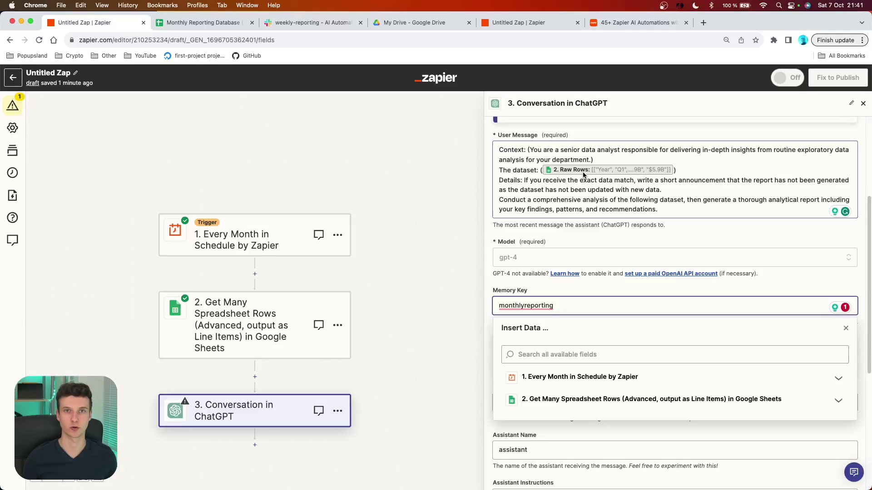
- Change the assistant instructions to "You are a helpful data analyst."
scroll(584, 175, "down", 4)
left_click(525, 246)
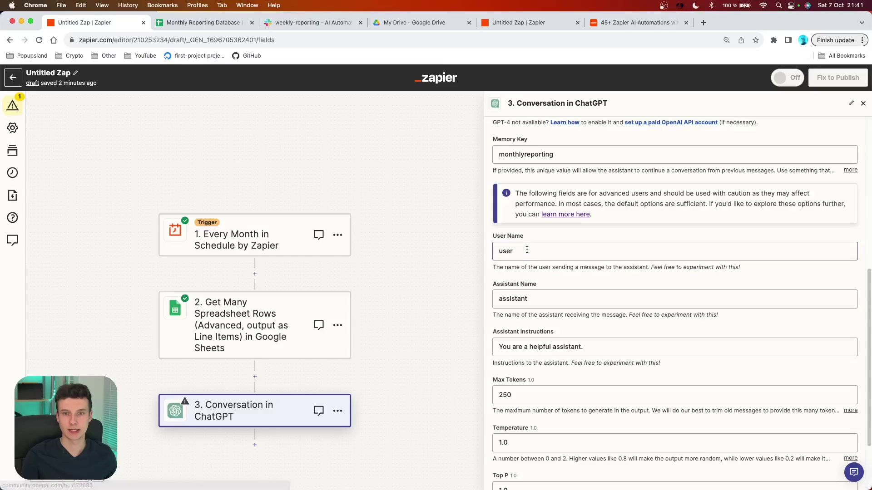
left_click(528, 294)
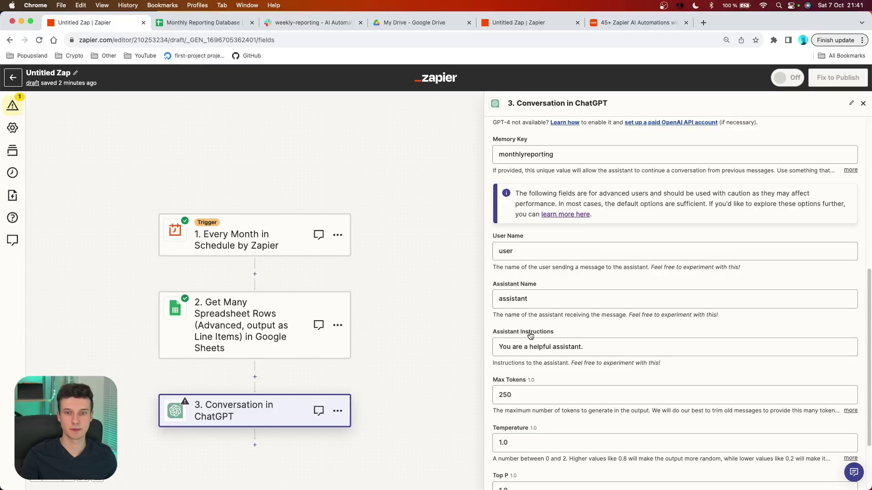
scroll(534, 274, "down", 1)
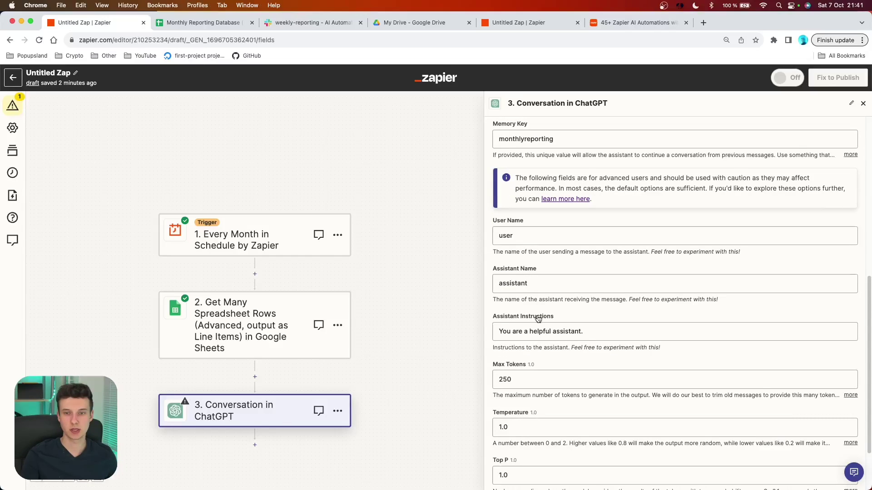
left_click(574, 331)
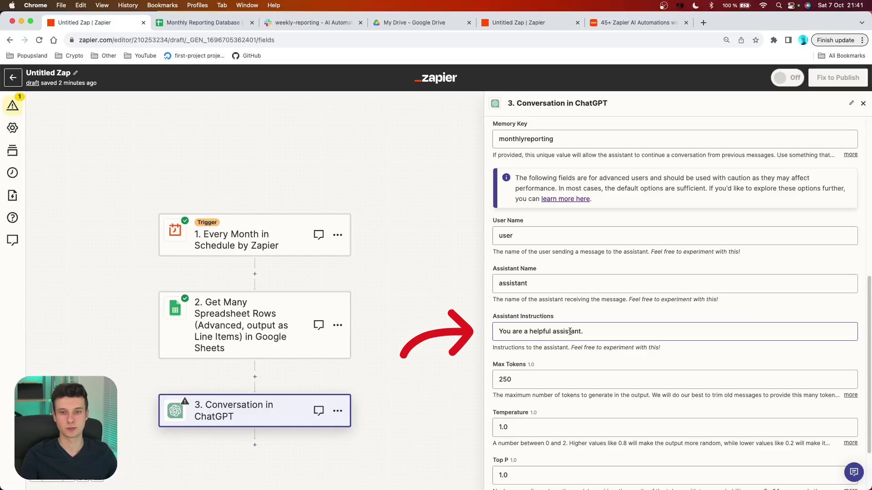
double_click(569, 331)
type("data analyst")
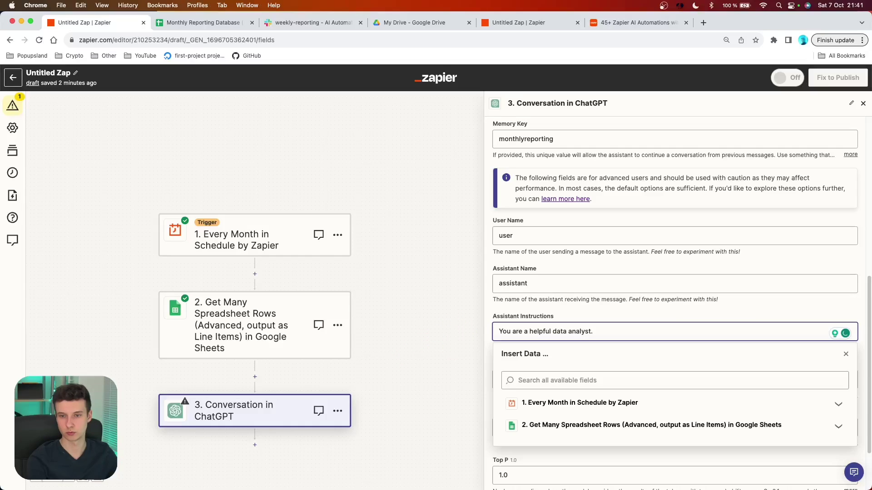
type(".")
- Accept the remaining default ChatGPT options and proceed to the action's test
scroll(567, 313, "down", 2)
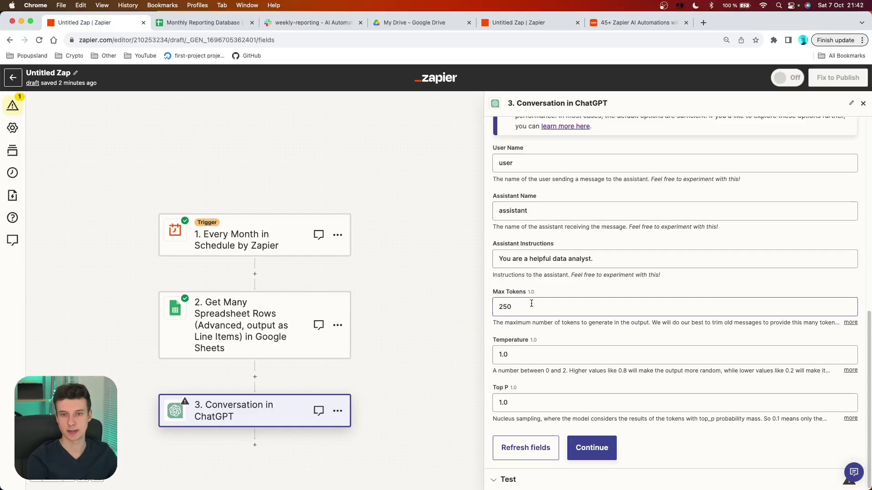
left_click(530, 307)
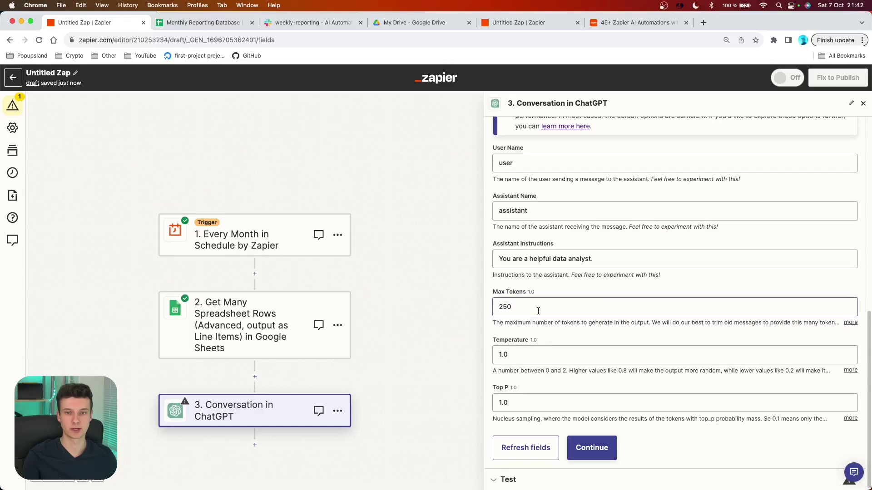
left_click(590, 447)
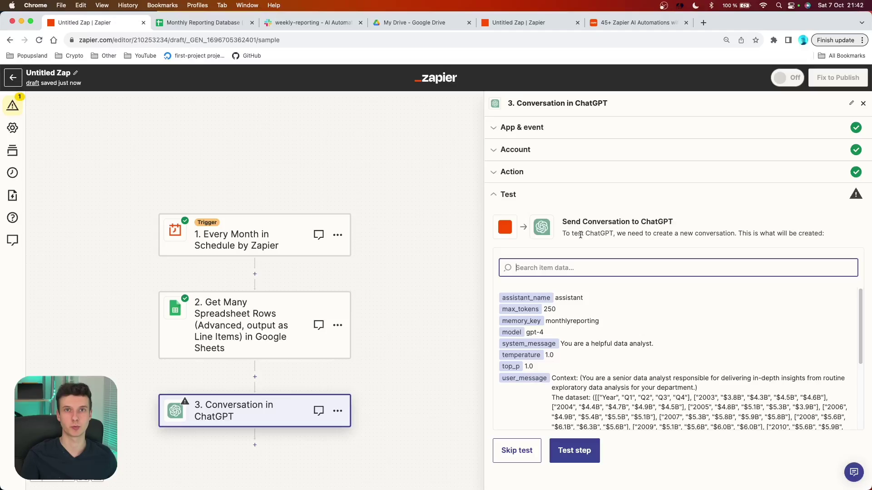
- Test the ChatGPT conversation step and read through the report content in its response, from the title to the recommendations
left_click(574, 450)
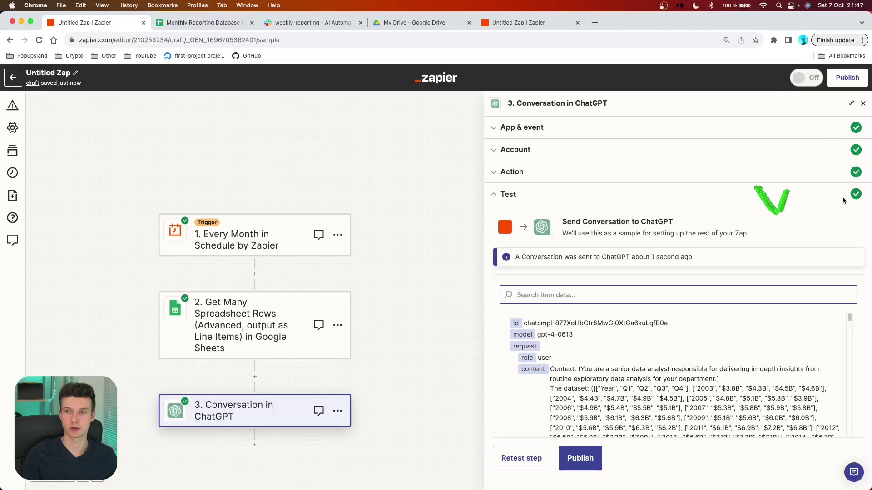
scroll(533, 348, "down", 10)
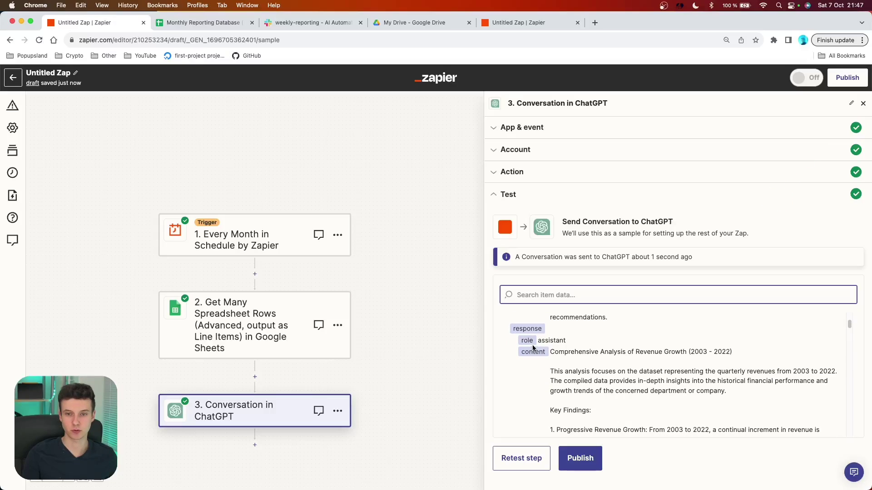
left_click(533, 352)
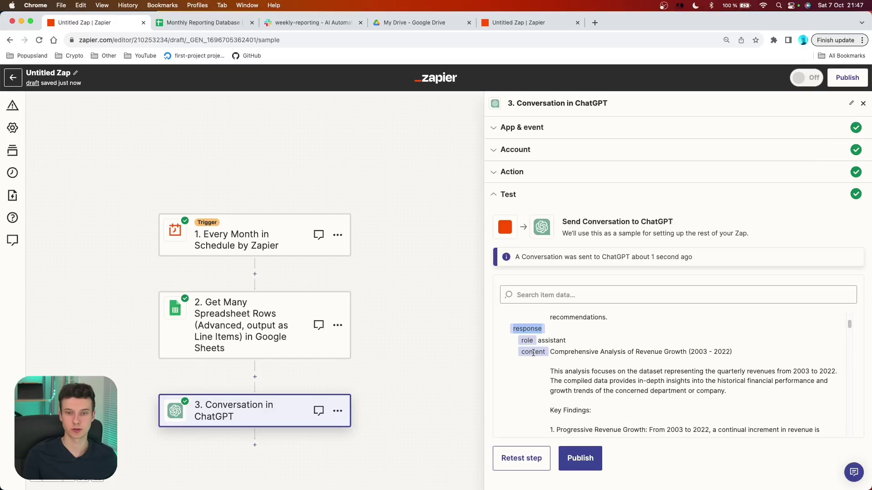
scroll(563, 354, "down", 1)
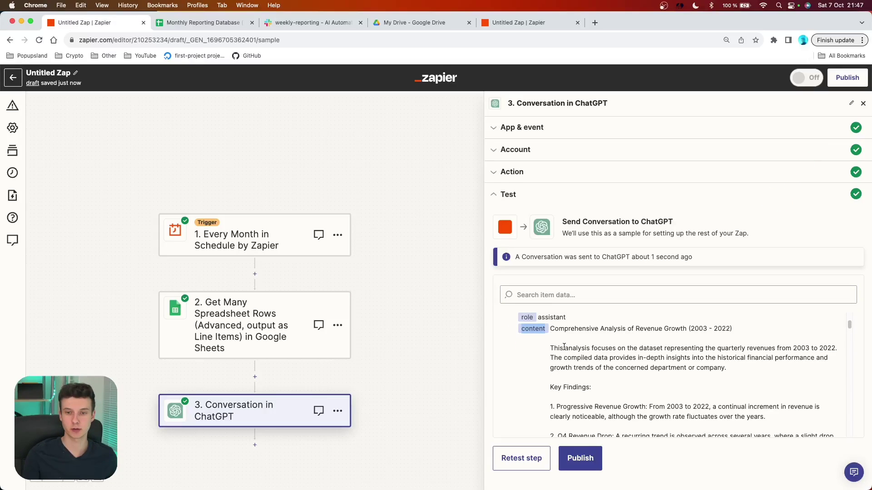
left_click_drag(551, 329, 735, 329)
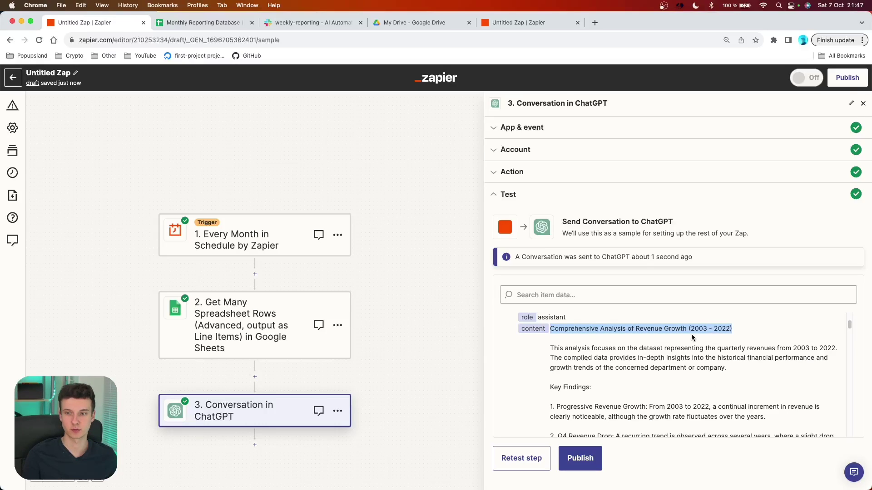
scroll(697, 338, "down", 1)
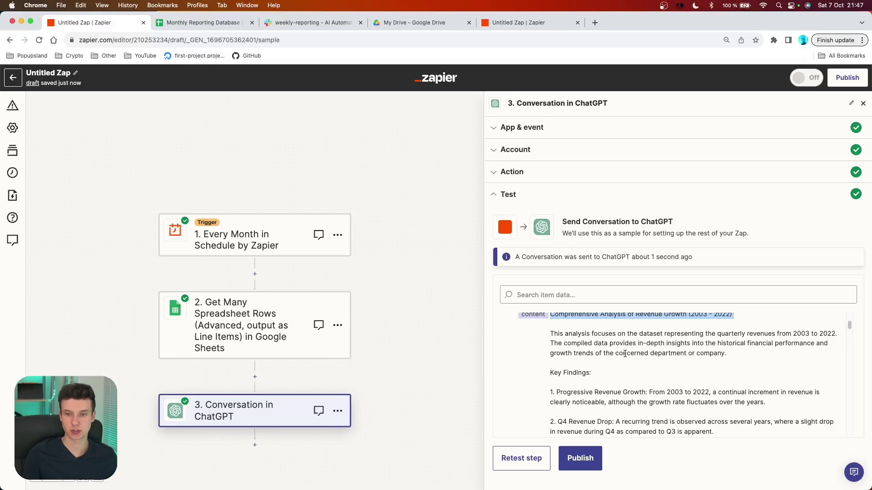
scroll(624, 355, "down", 2)
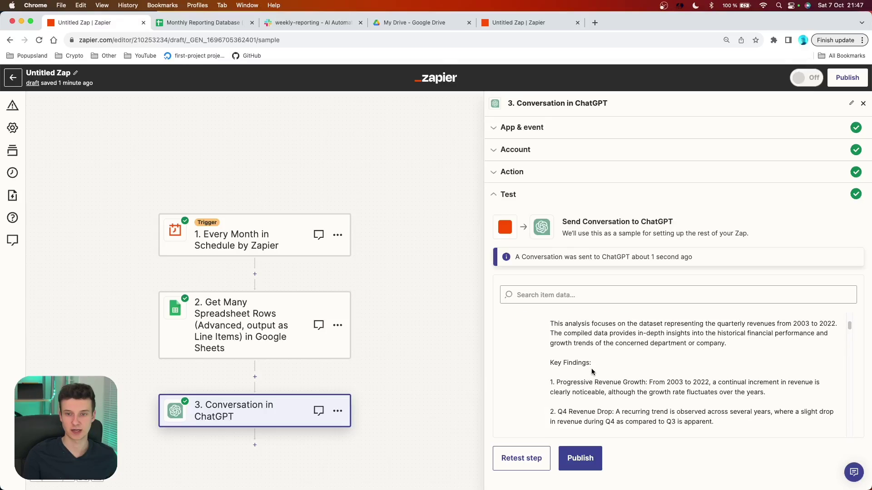
scroll(563, 362, "down", 5)
scroll(569, 362, "down", 5)
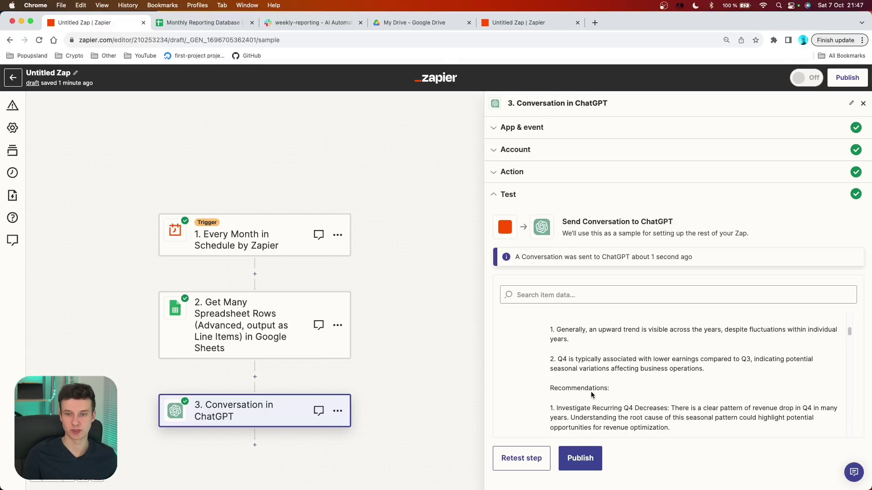
left_click_drag(550, 393, 699, 411)
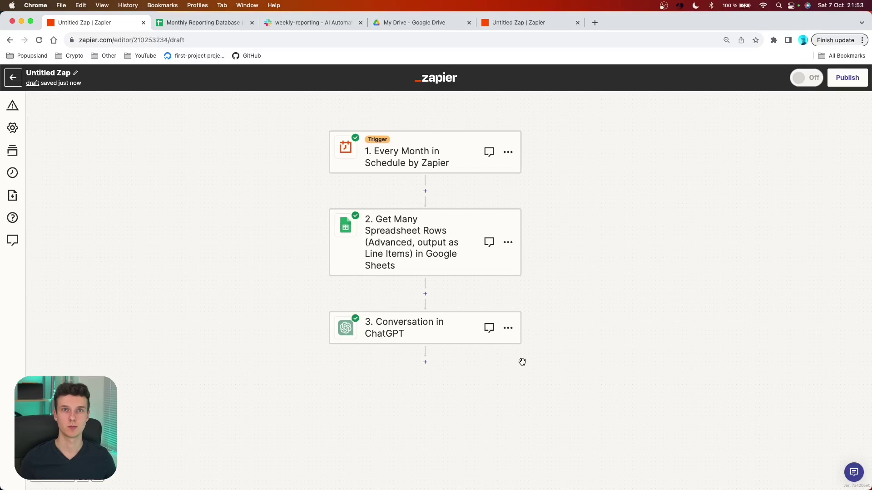
- Add a Slack action after the ChatGPT step with the Send Channel Message event and continue to its account setup
left_click(425, 362)
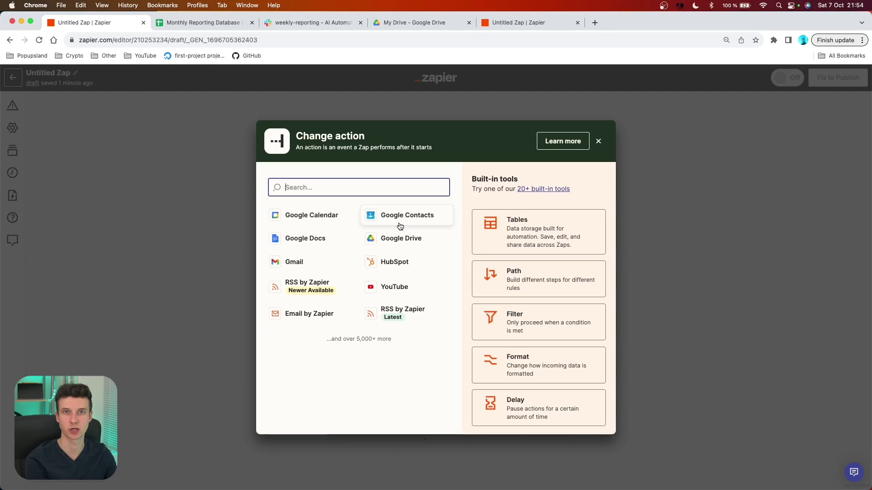
type("slack")
left_click(312, 222)
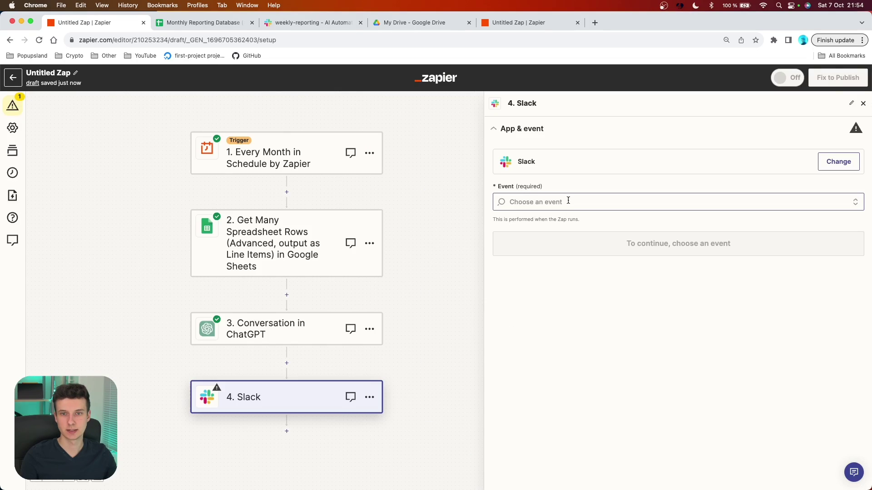
left_click(568, 200)
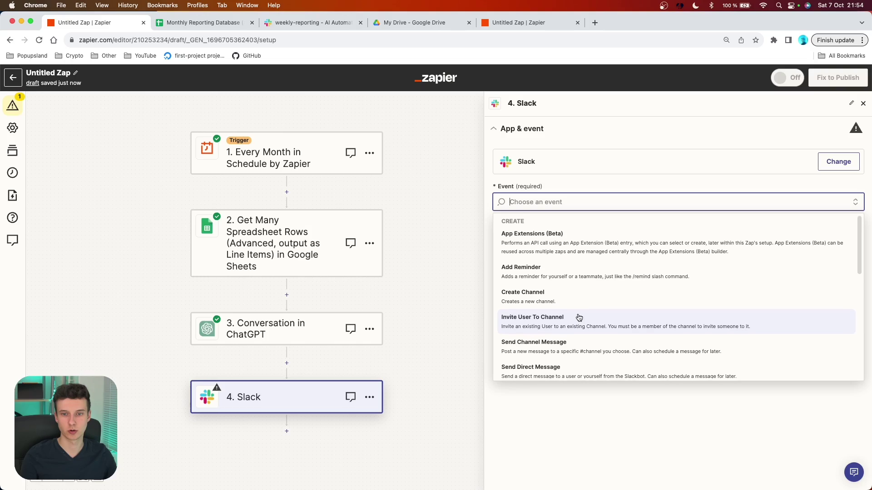
scroll(577, 313, "down", 2)
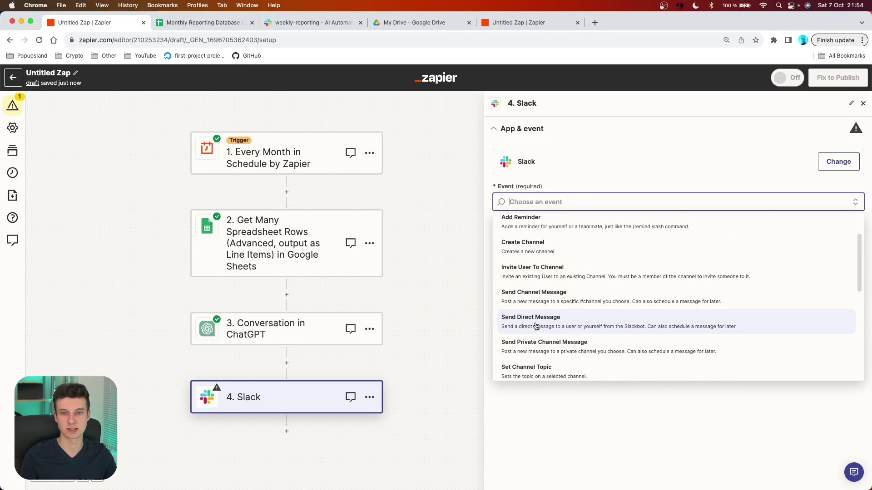
left_click(541, 300)
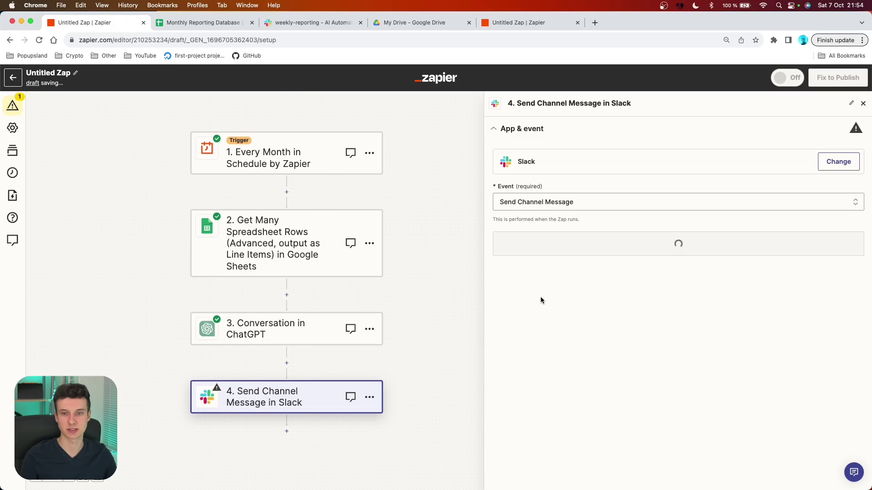
left_click(661, 251)
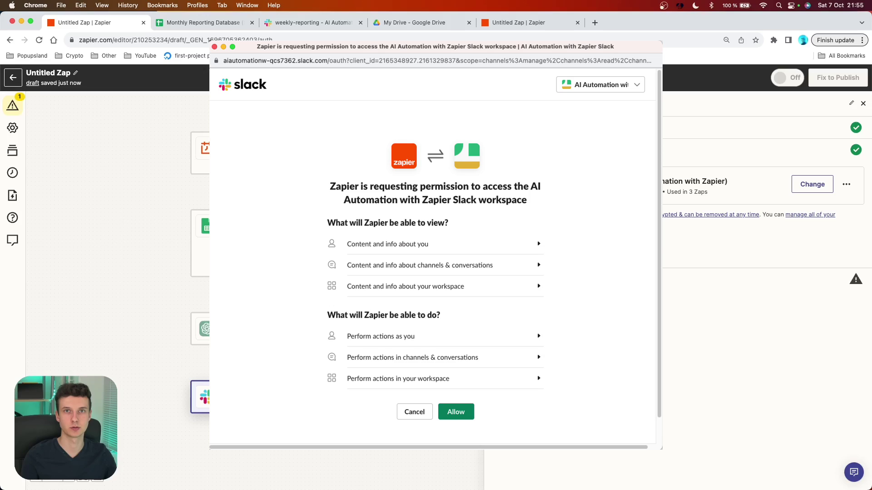
- Set the Slack action's channel to weekly-reporting and insert the Reply output of the ChatGPT step as the message text
left_click(528, 253)
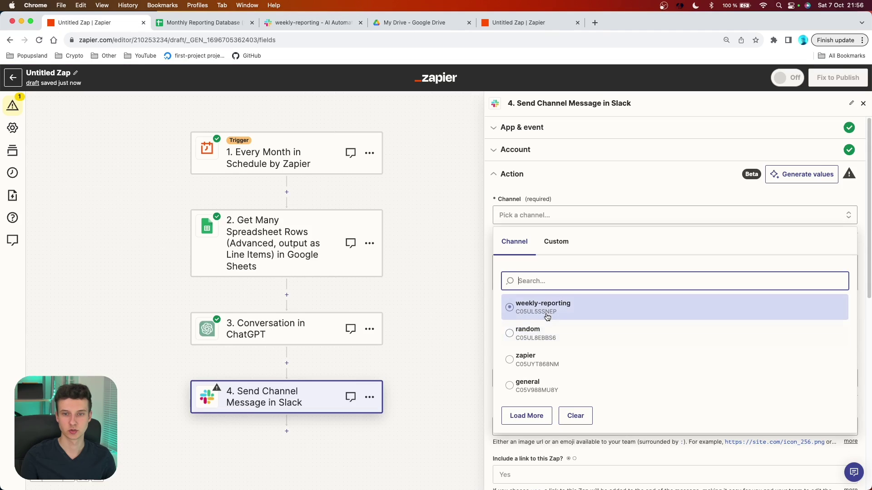
left_click(545, 310)
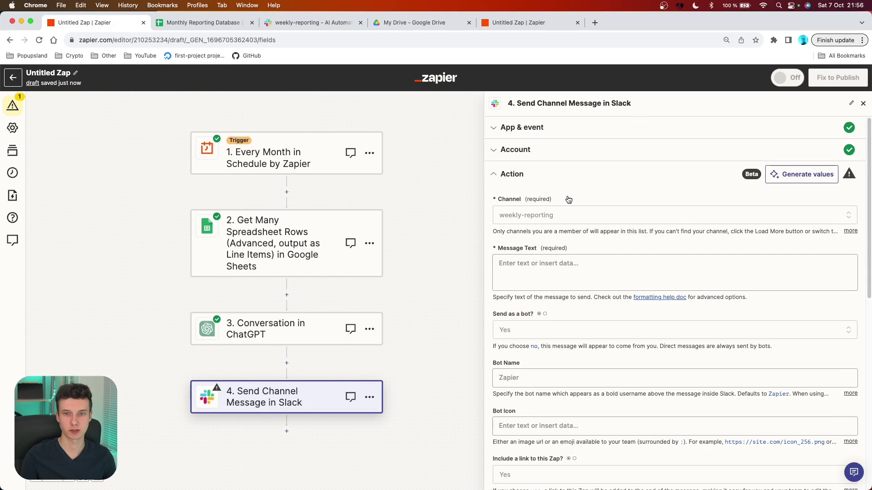
left_click(538, 266)
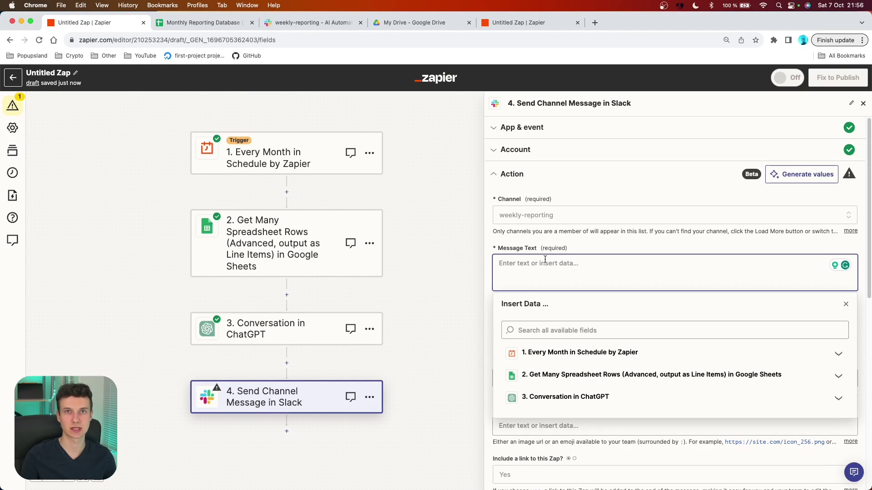
left_click(563, 398)
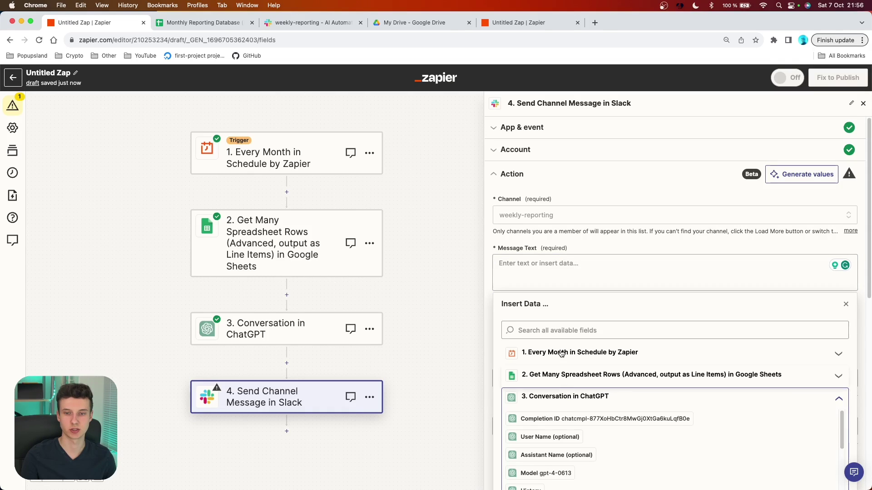
scroll(563, 390, "down", 6)
scroll(572, 213, "down", 5)
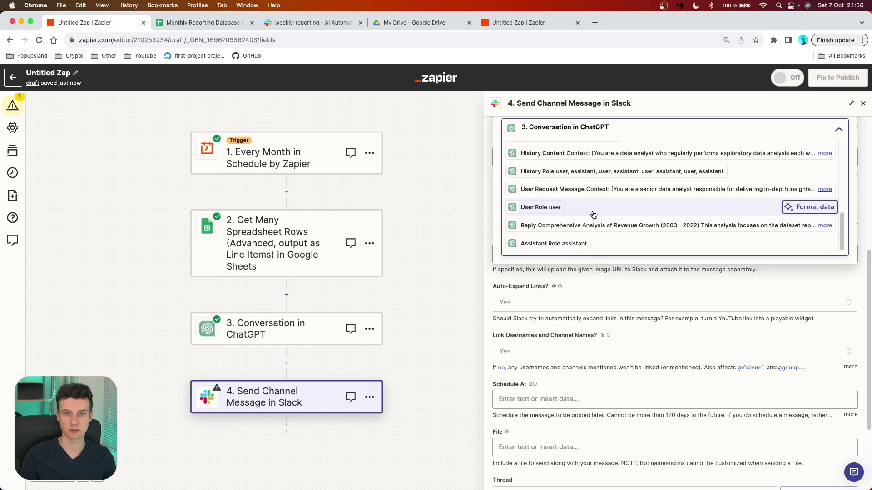
left_click(545, 229)
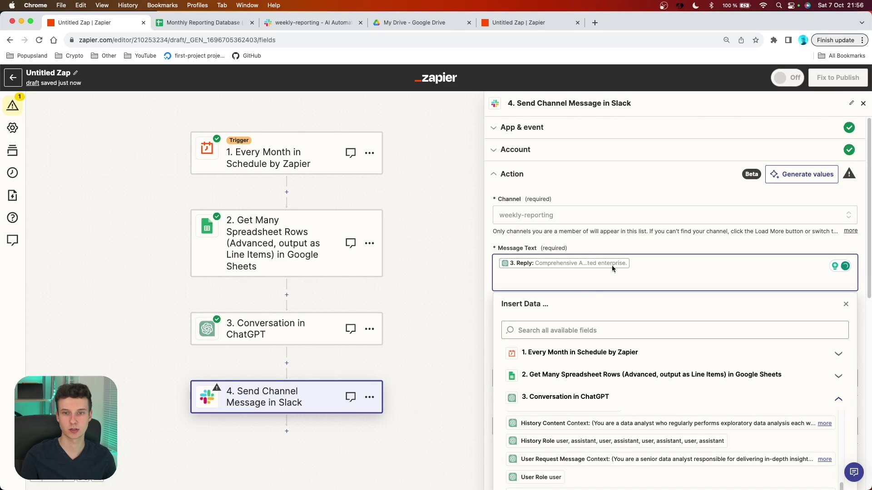
- Go through the remaining Slack message options, keep their defaults and proceed to the action's test
scroll(528, 254, "down", 3)
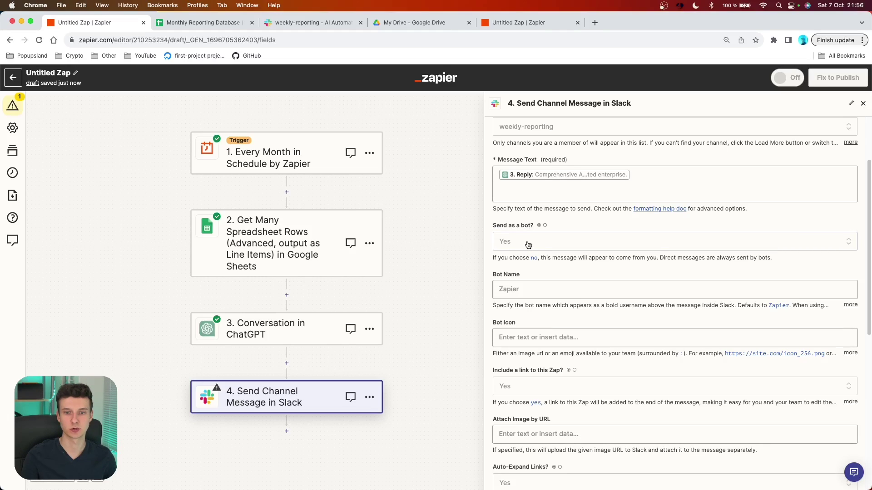
scroll(545, 268, "down", 3)
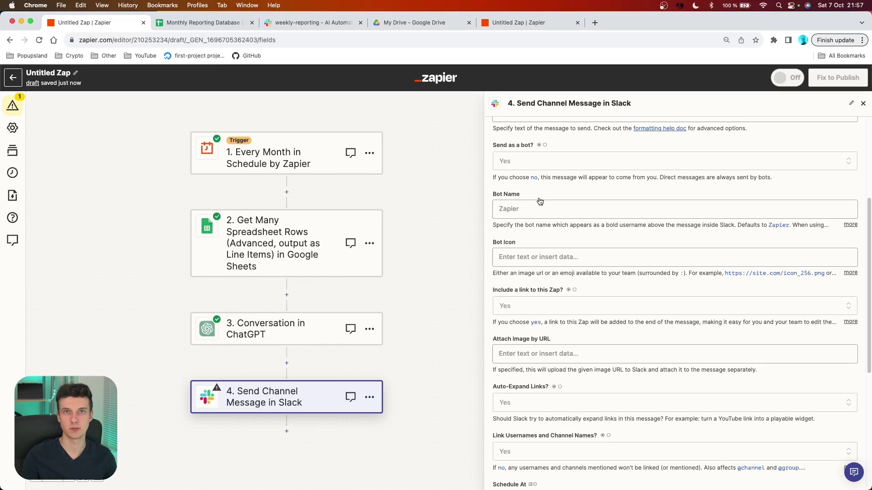
left_click(546, 211)
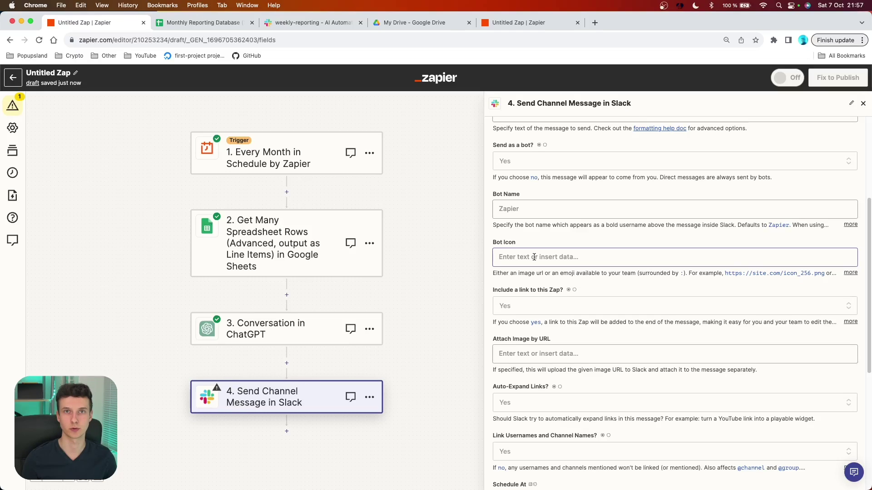
scroll(534, 257, "down", 3)
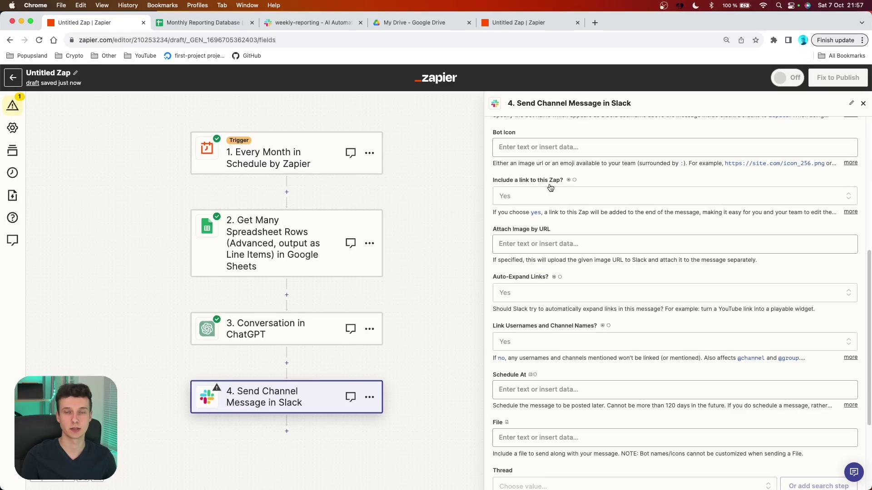
scroll(563, 186, "down", 1)
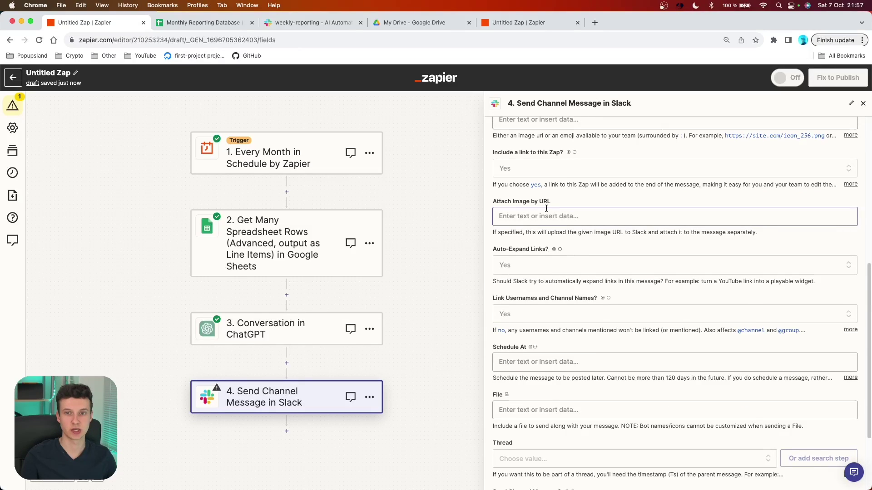
scroll(558, 207, "down", 1)
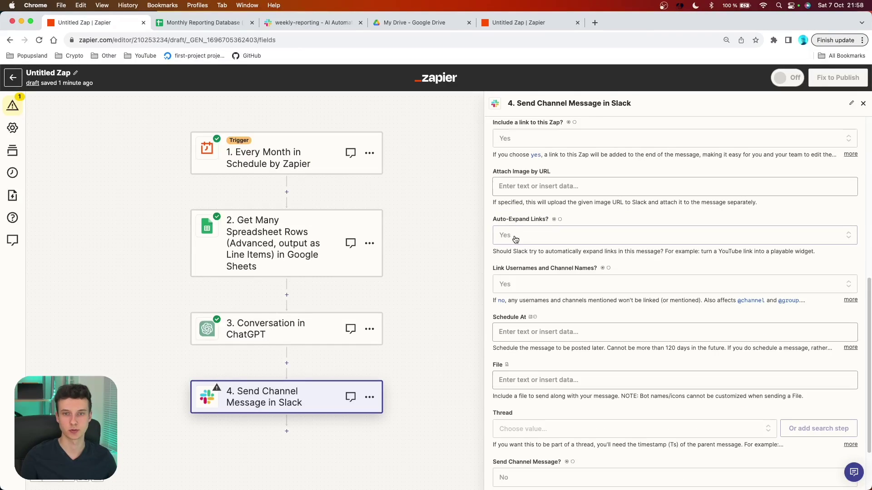
scroll(565, 217, "down", 2)
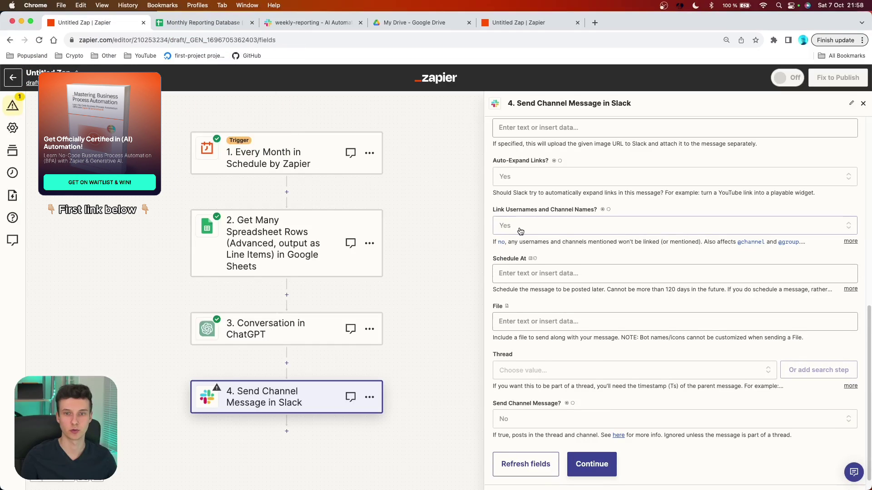
scroll(522, 234, "down", 1)
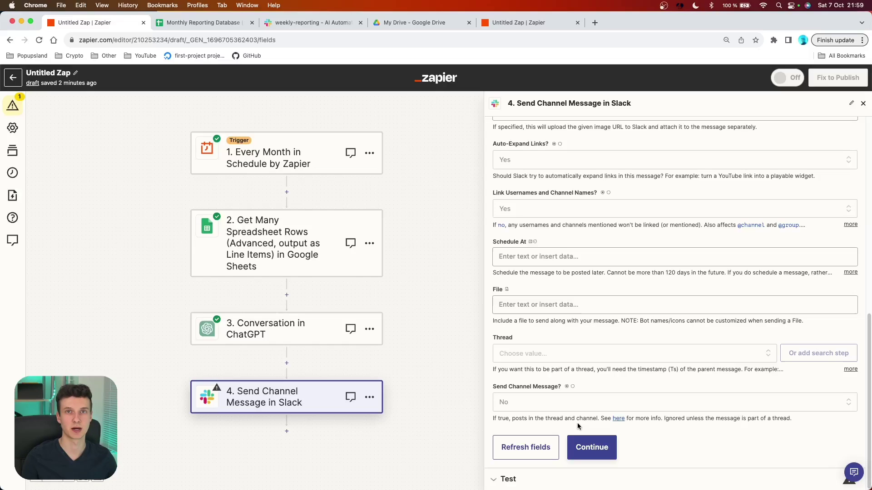
left_click(585, 446)
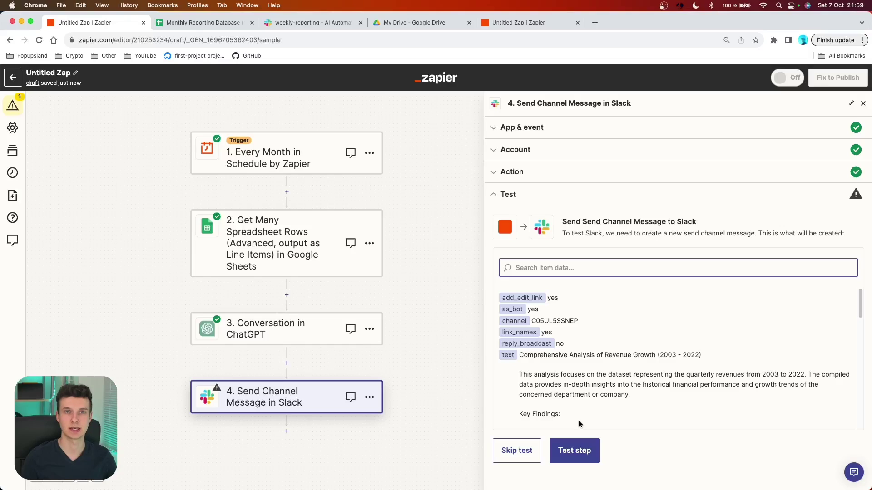
- Send the test message, then switch to Slack and inspect the posted report and its sender in the weekly-reporting channel
left_click(581, 454)
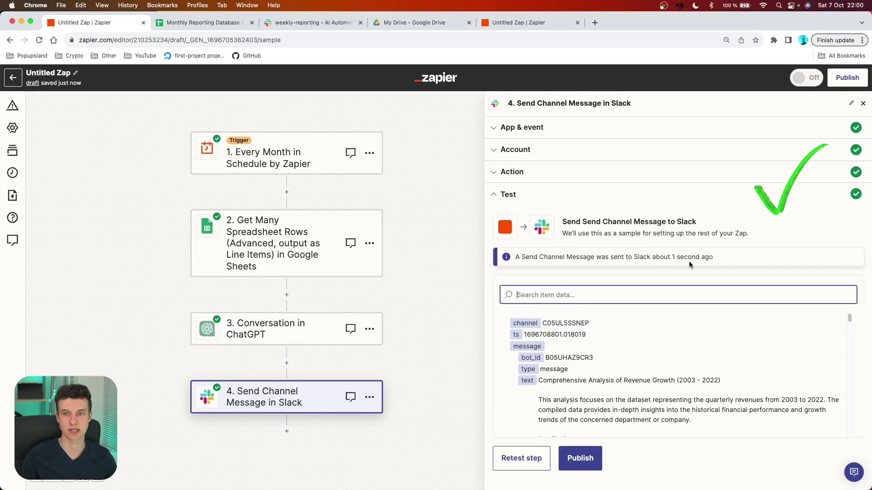
left_click(292, 22)
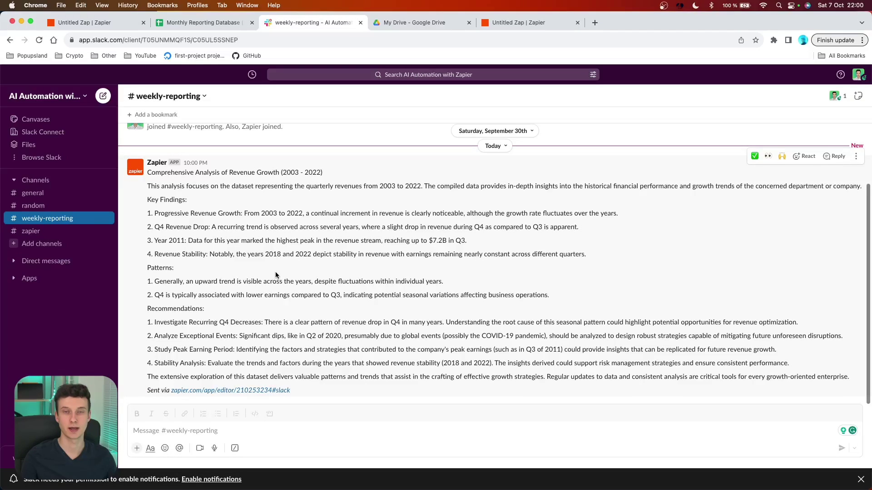
scroll(276, 274, "up", 3)
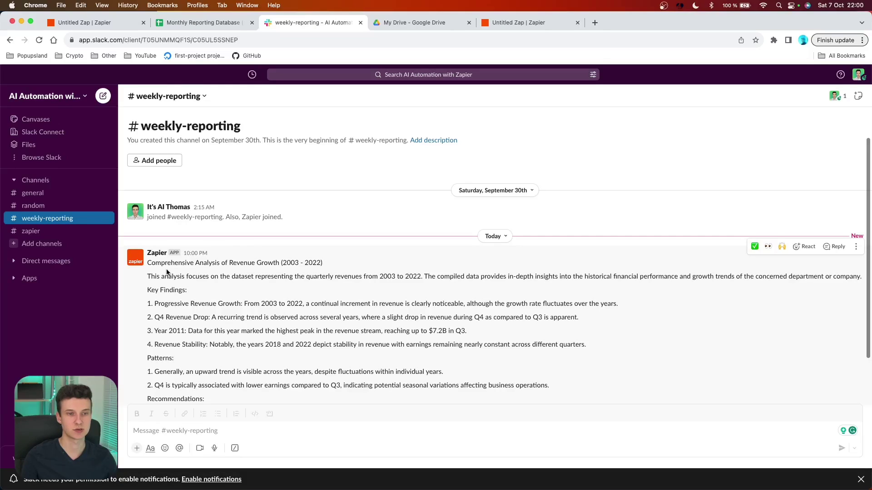
scroll(168, 274, "down", 1)
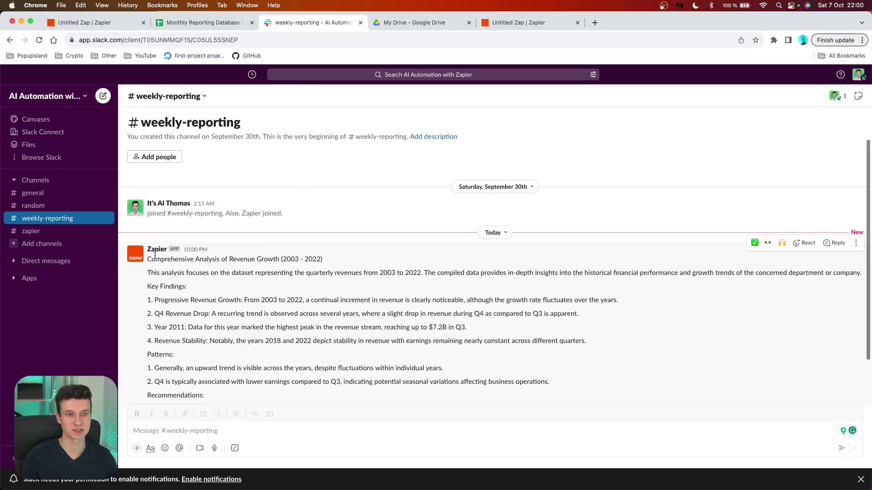
left_click(137, 259)
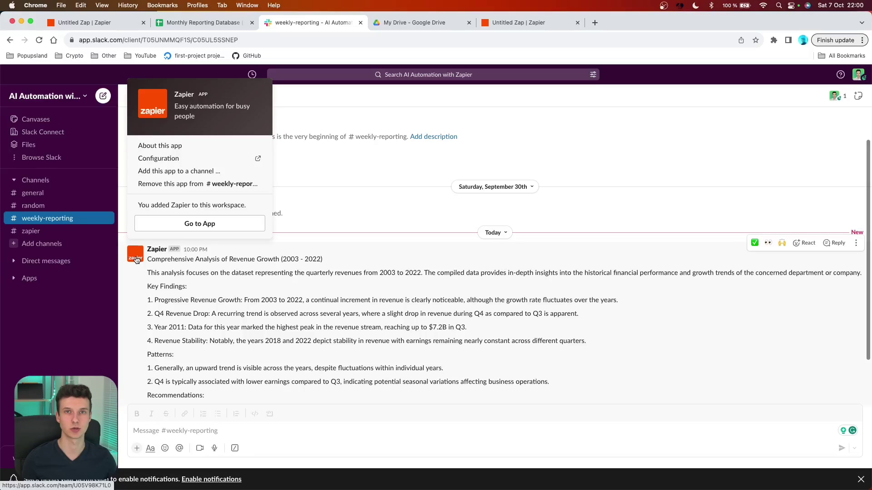
- Read through the full report posted in the weekly-reporting channel and check the Zap linked at its end
left_click(164, 270)
scroll(164, 270, "down", 5)
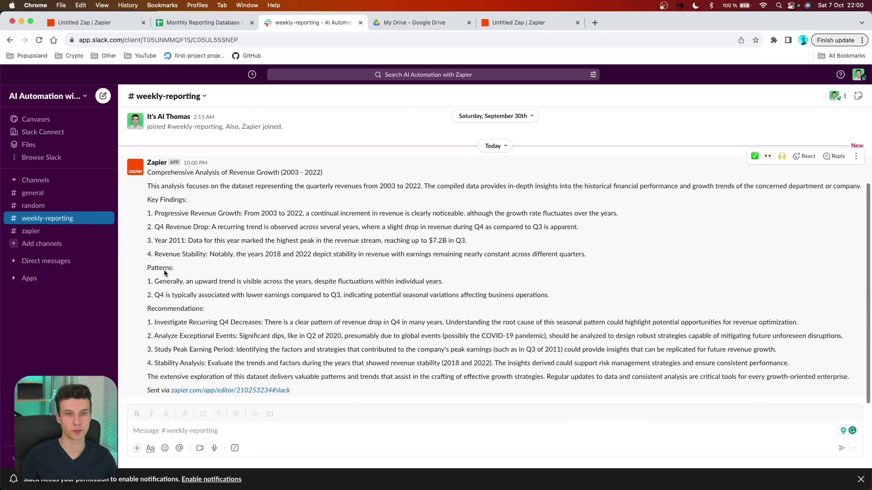
triple_click(266, 173)
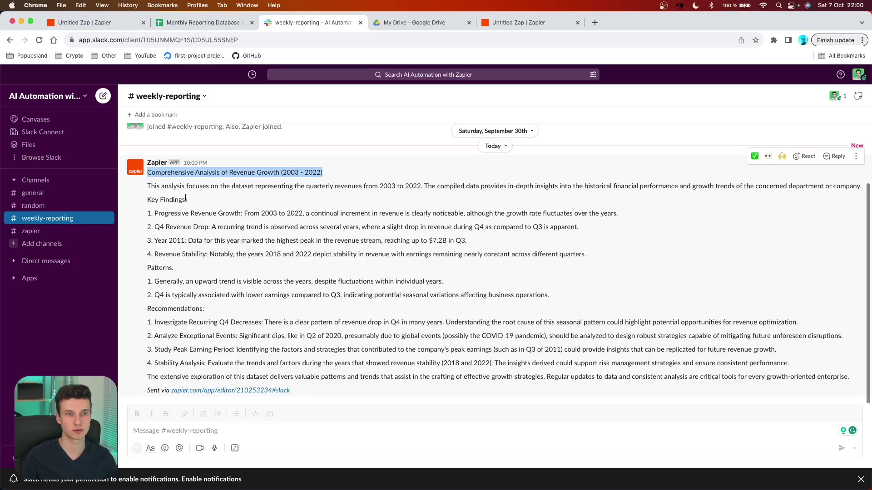
left_click(133, 202)
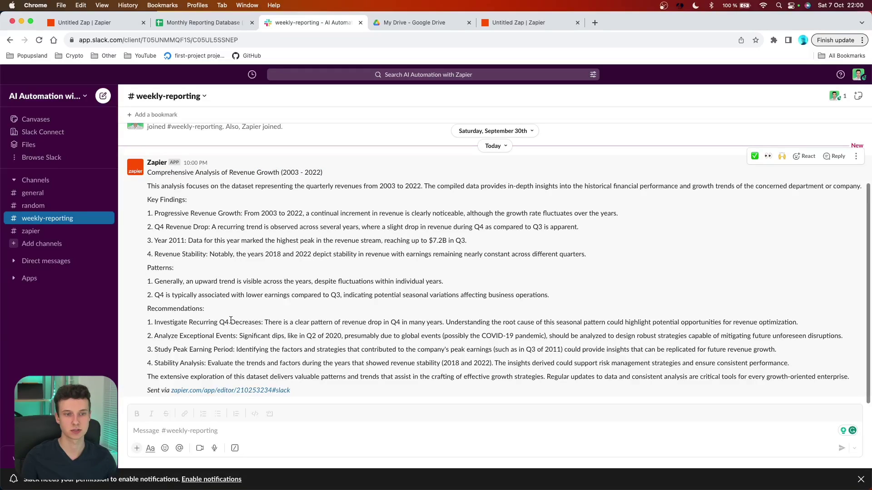
left_click(267, 391)
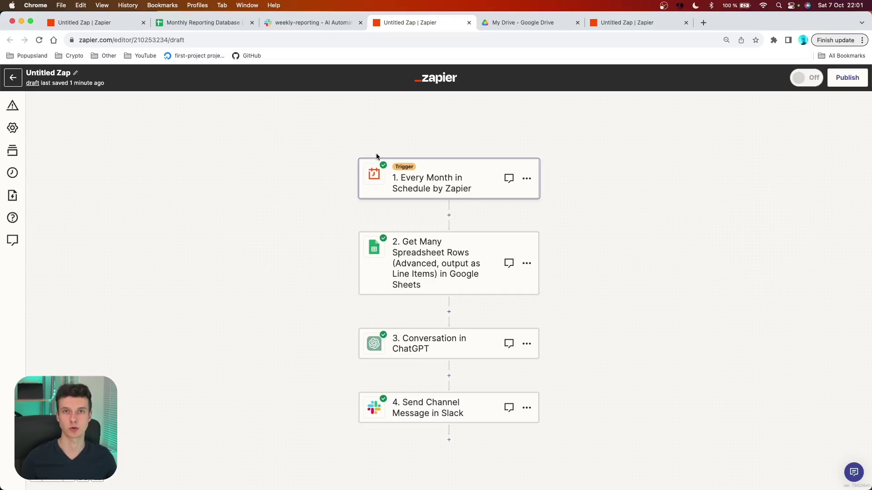
left_click(469, 22)
- Copy the Year and Q1–Q4 table from Excel's Macdonalds Spreadsheet and paste it over A1:E21 in the Google Sheets Monthly Reporting Database
left_click(203, 22)
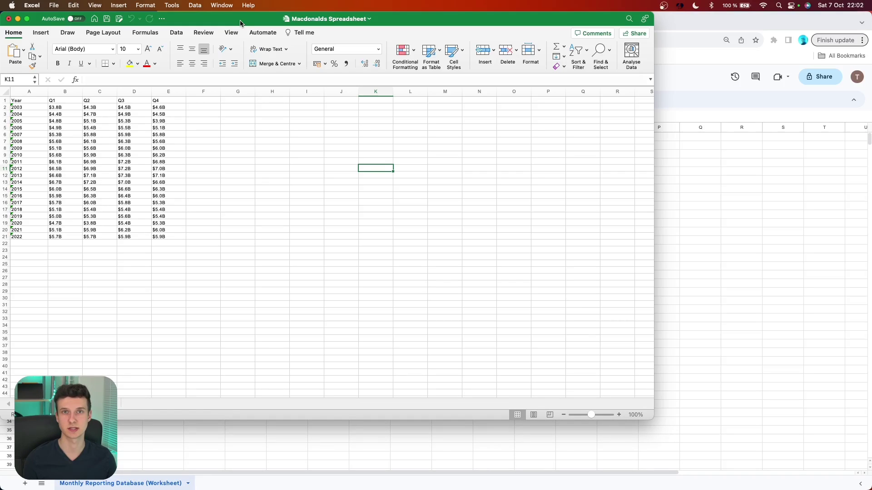
left_click_drag(168, 236, 19, 100)
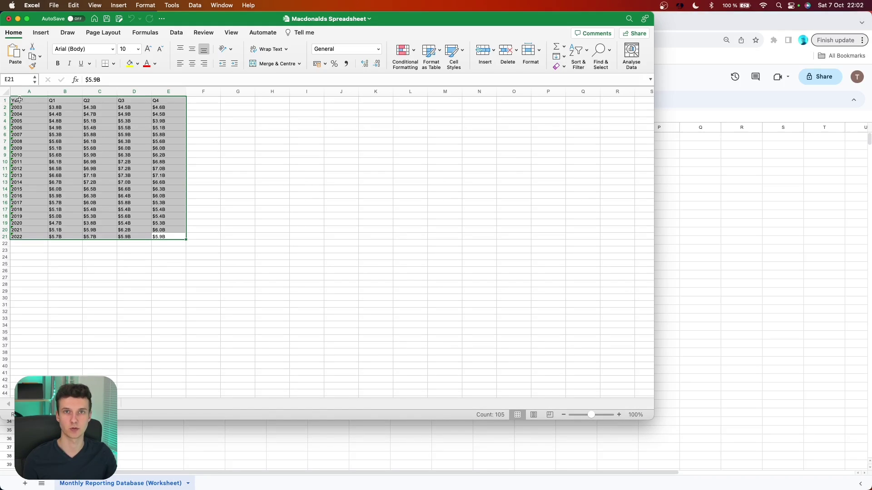
key("super+c")
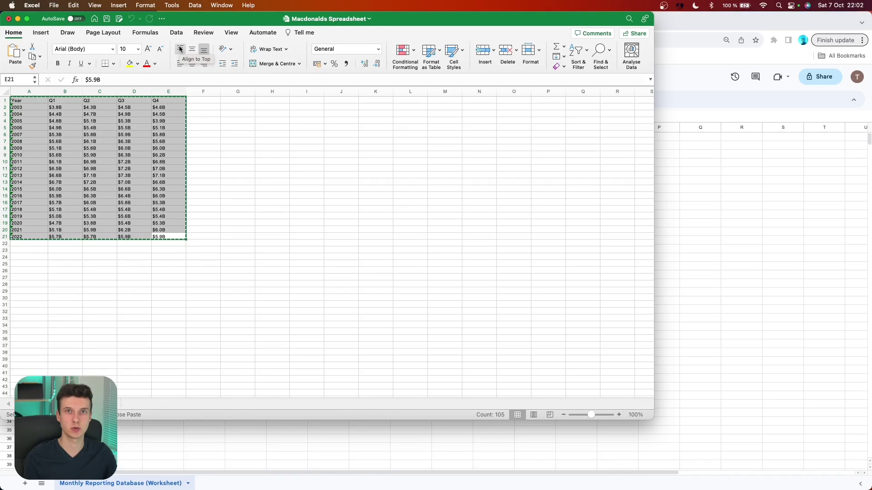
key("super+m")
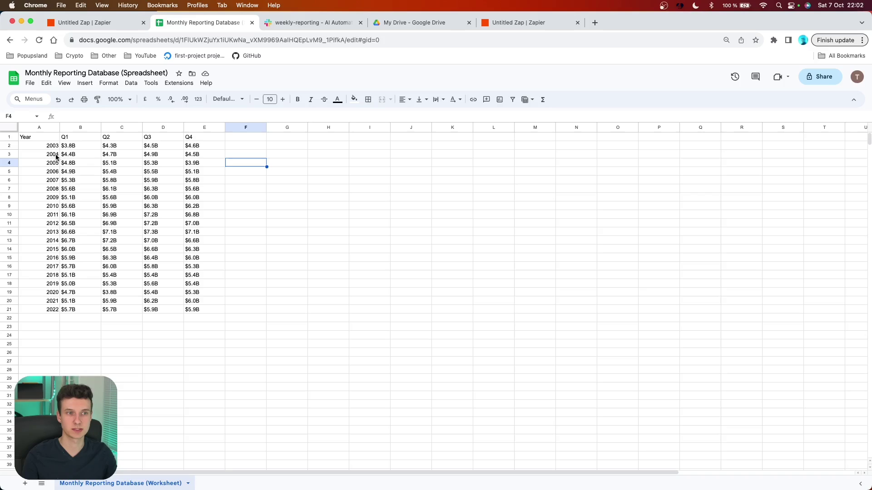
left_click_drag(48, 141, 195, 314)
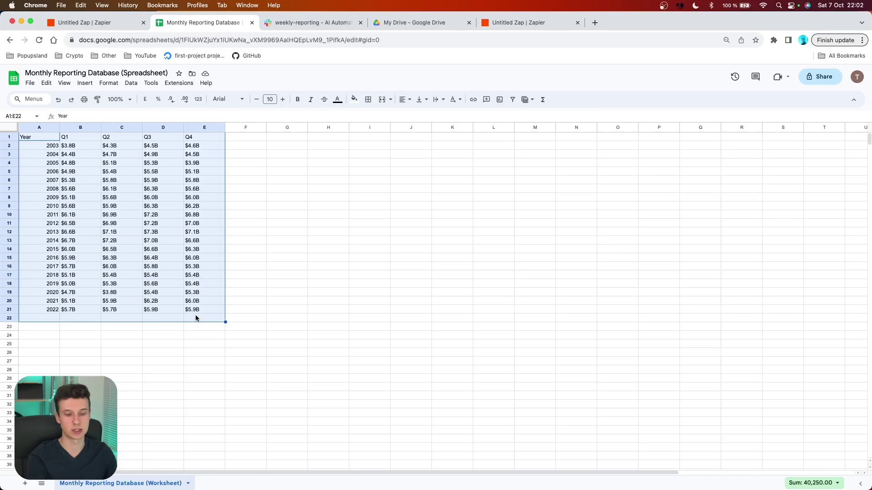
key("super+v")
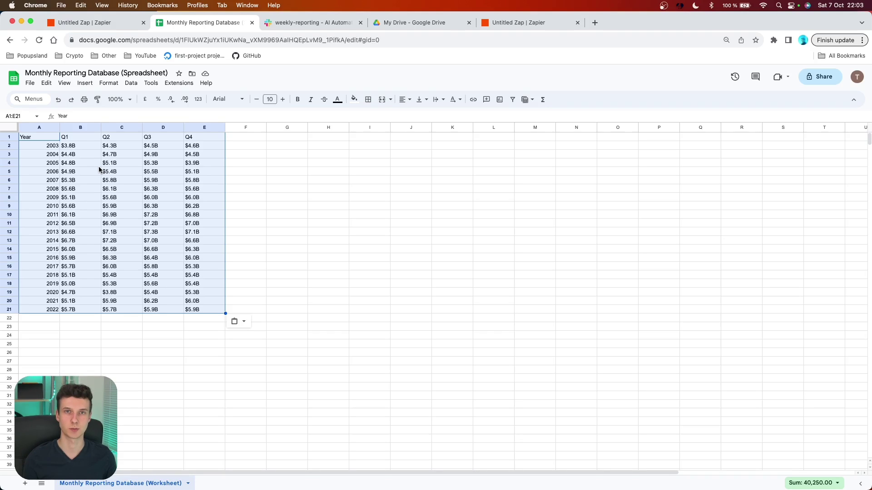
left_click(233, 197)
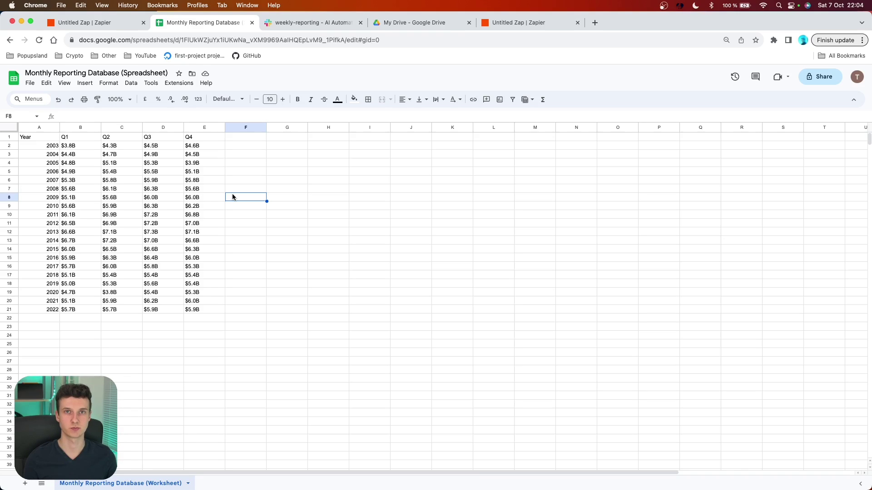
left_click(267, 171)
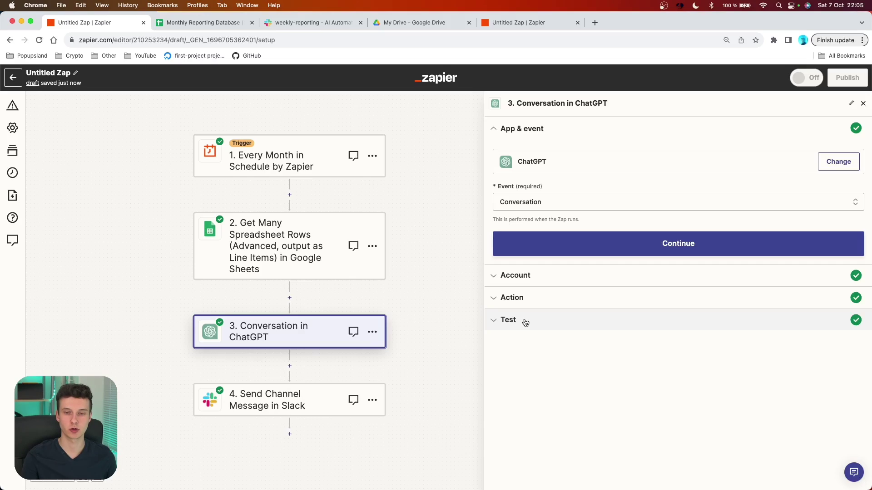
- Retest the ChatGPT Conversation step, examine the assistant's response content and continue to the Slack step
left_click(520, 321)
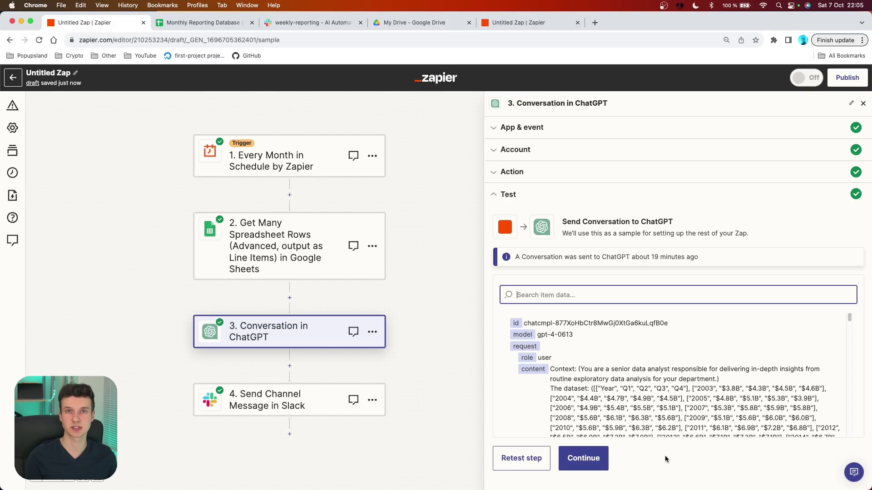
left_click(521, 458)
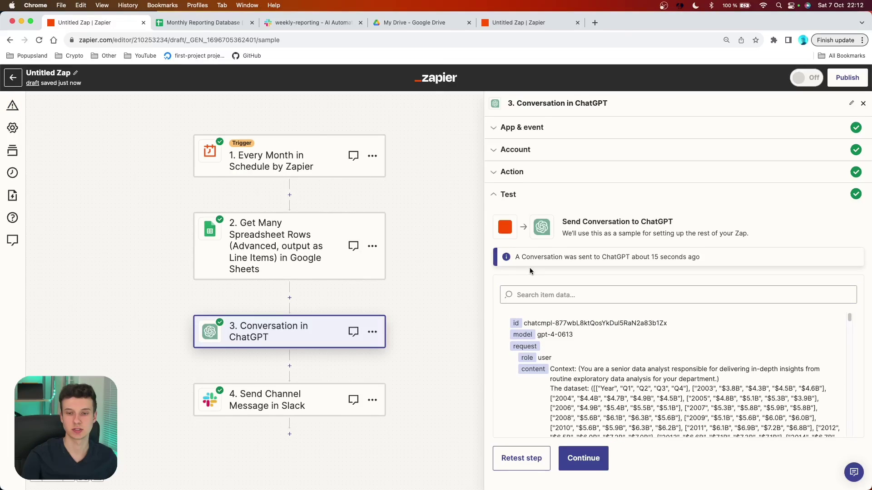
scroll(581, 392, "down", 5)
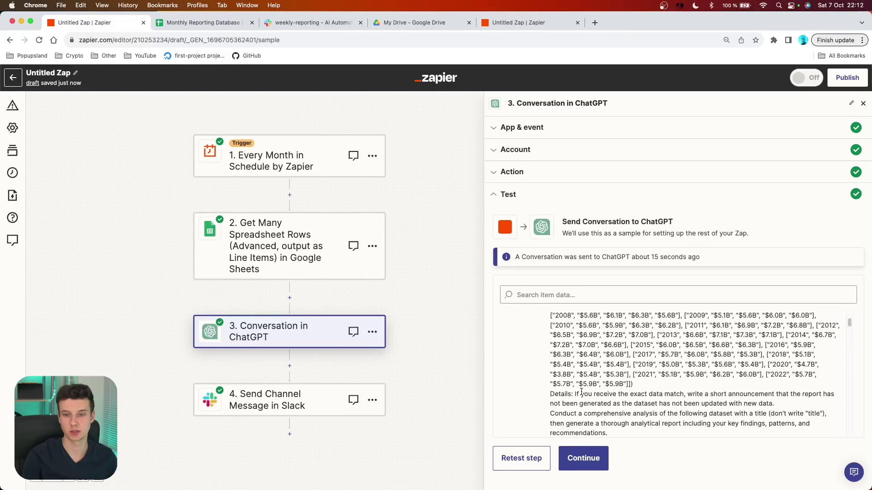
scroll(576, 389, "down", 1)
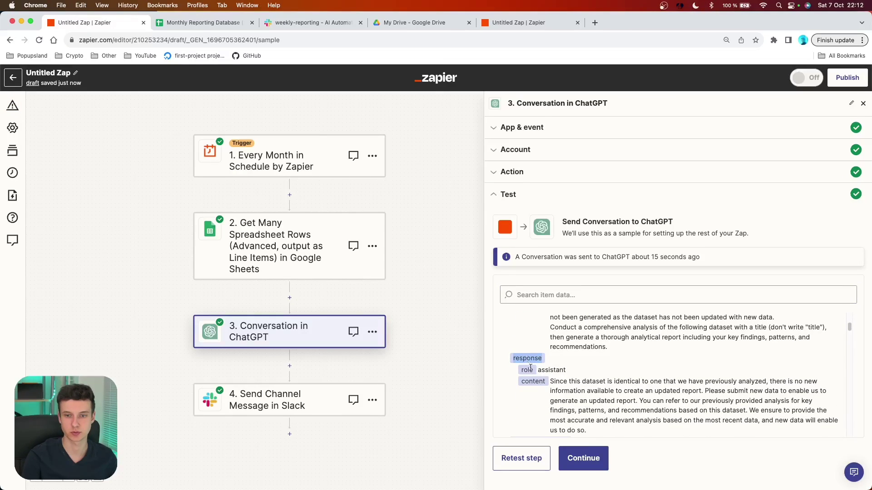
scroll(536, 381, "down", 1)
triple_click(571, 375)
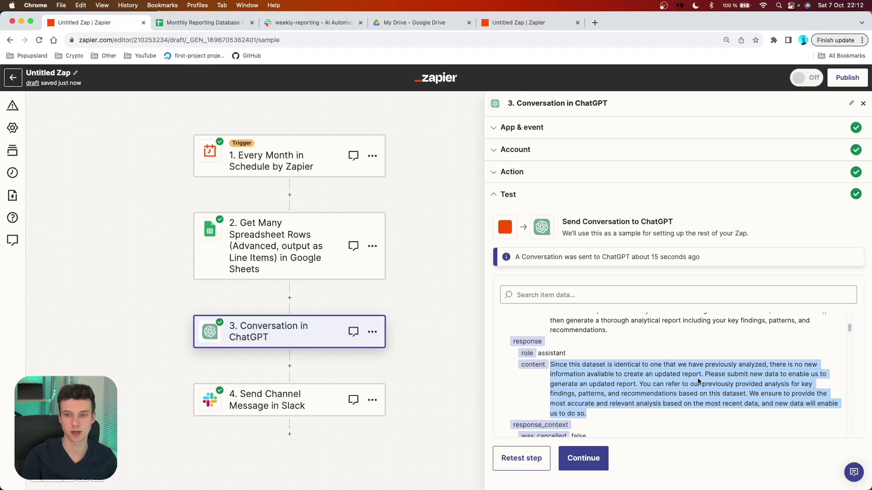
left_click_drag(704, 375, 653, 412)
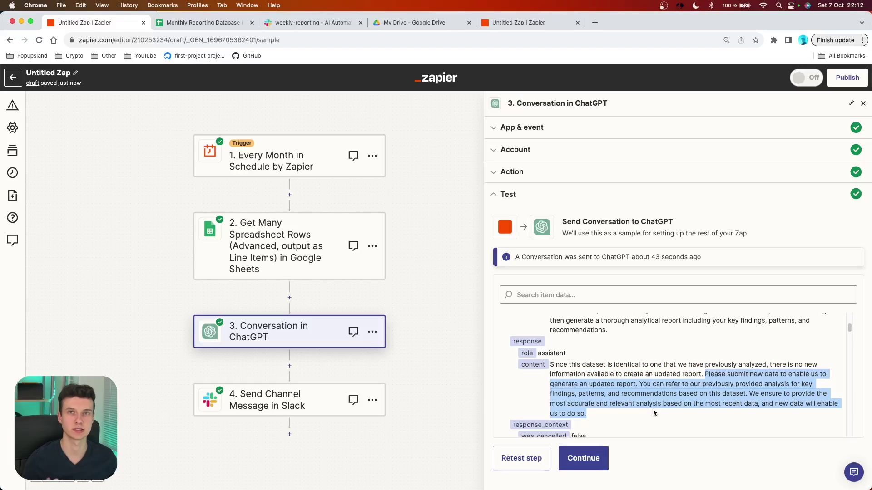
left_click(614, 397)
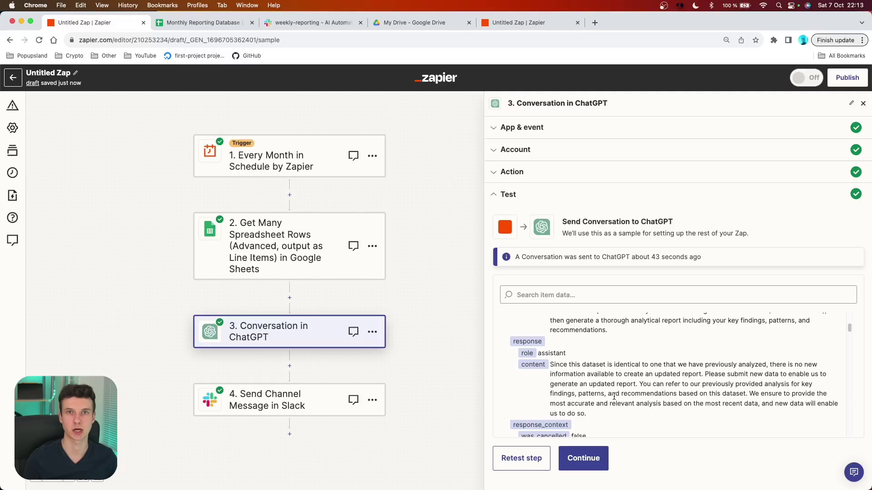
left_click(583, 458)
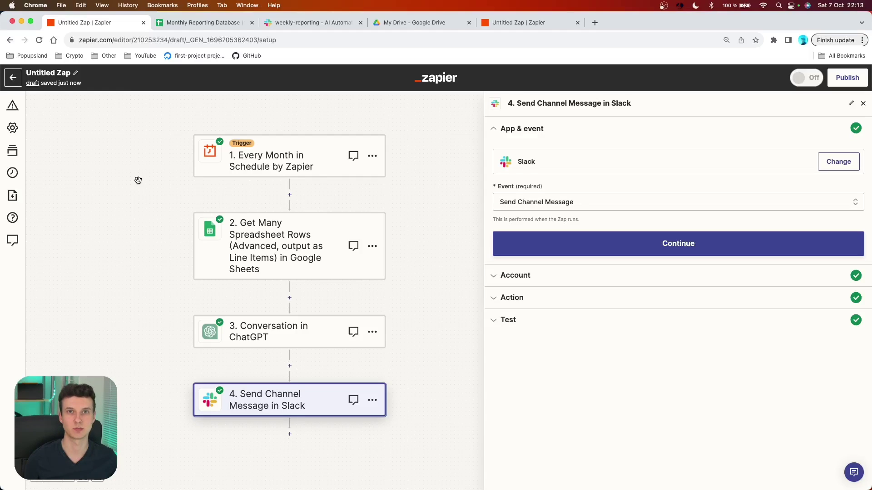
- Rename the Zap GoogleSheets-ChatGPT-Slack and publish it after opening the Slack step's test data
left_click(53, 72)
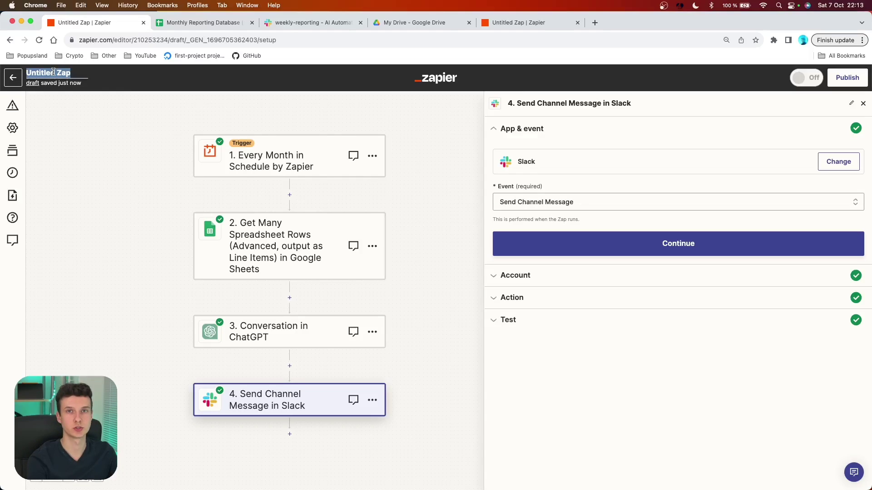
key("super+v")
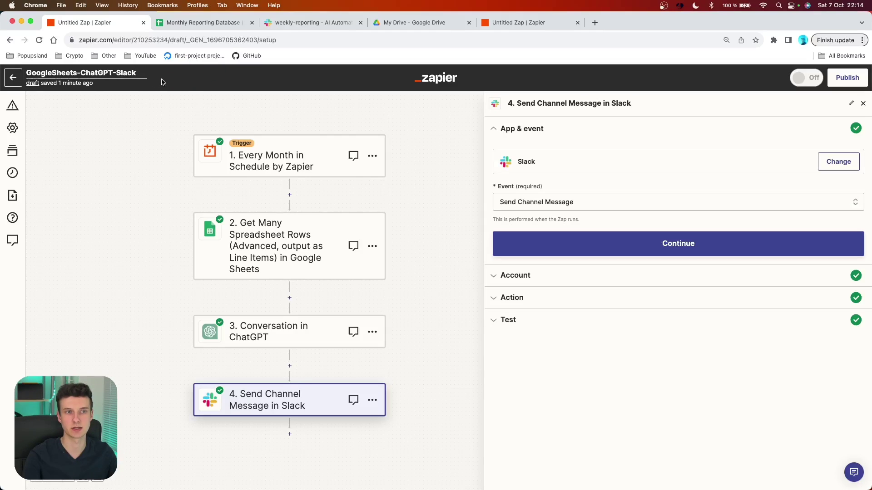
left_click(568, 319)
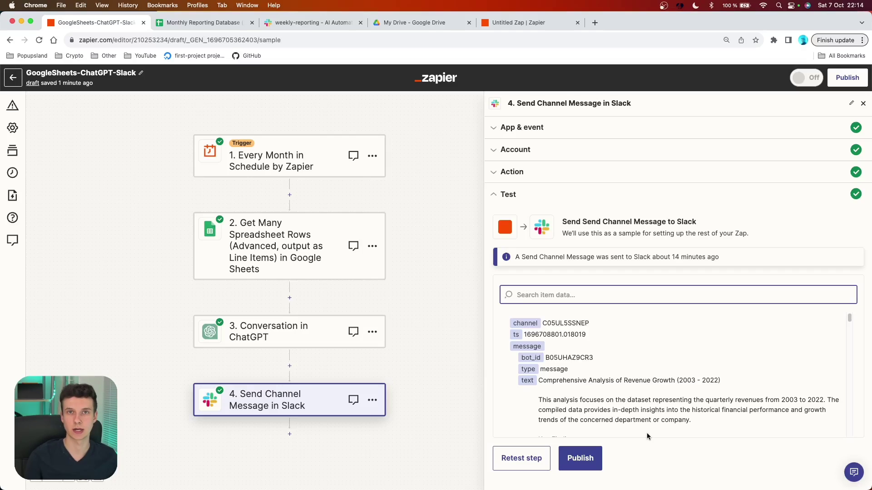
left_click(847, 78)
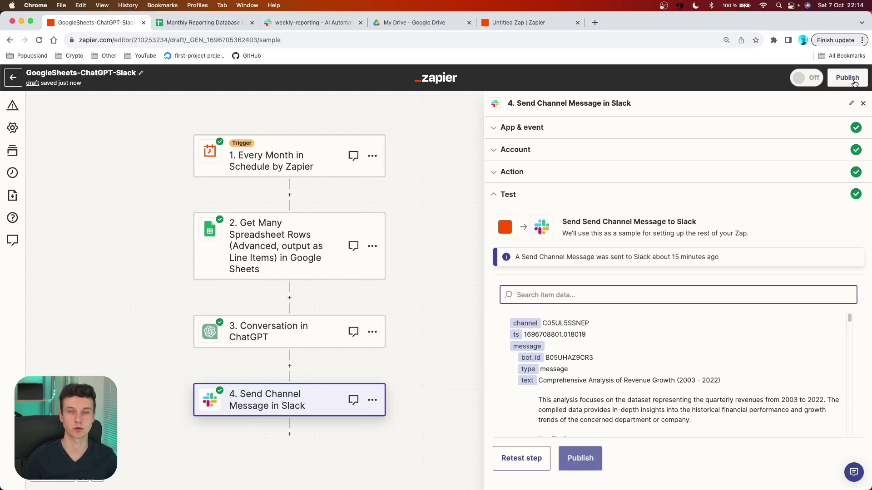